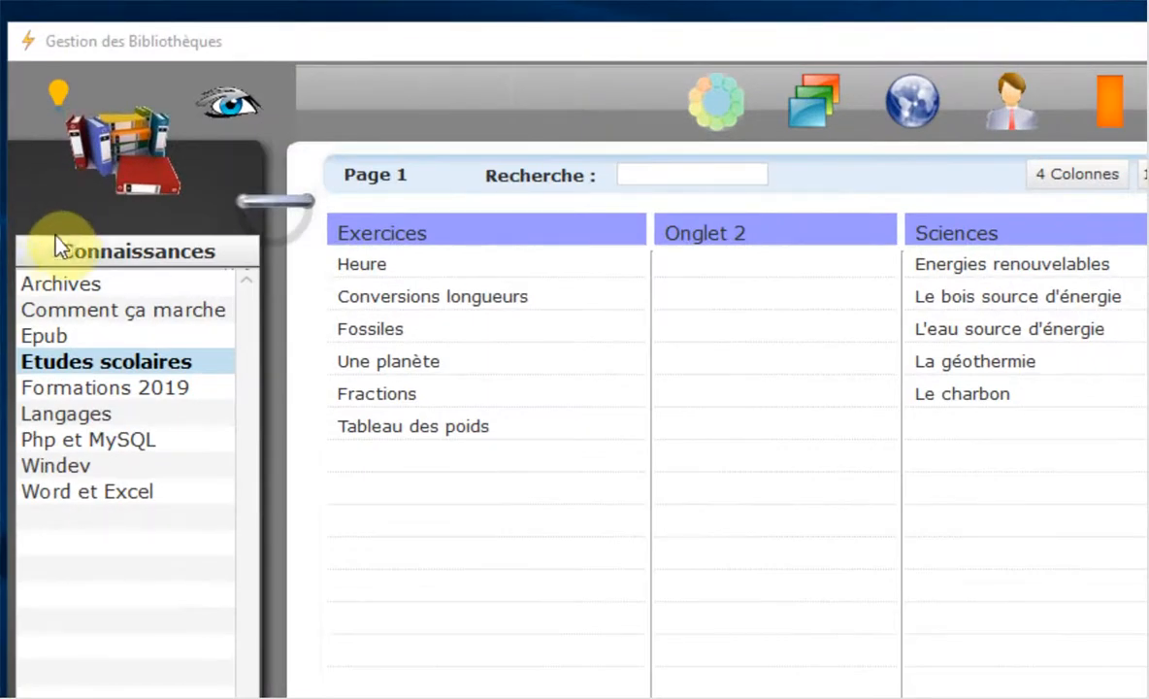
Return to the list of libraries and open the Etudes scolaires binder in the Connaissances library
left_click(50, 239)
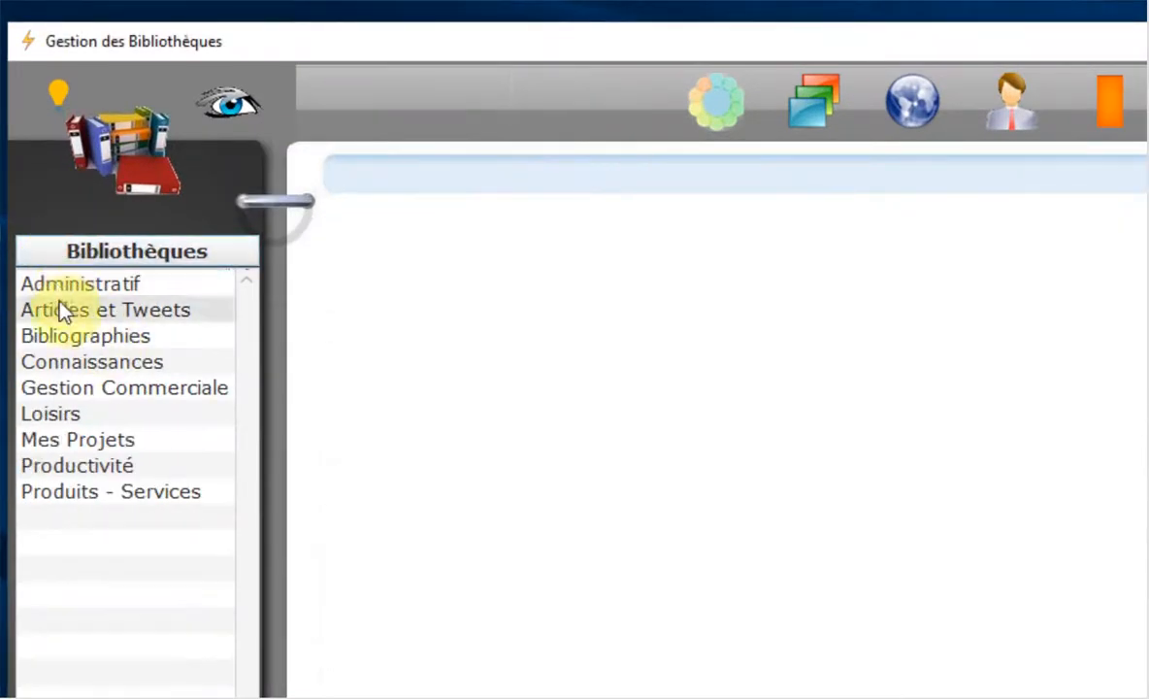
left_click(56, 361)
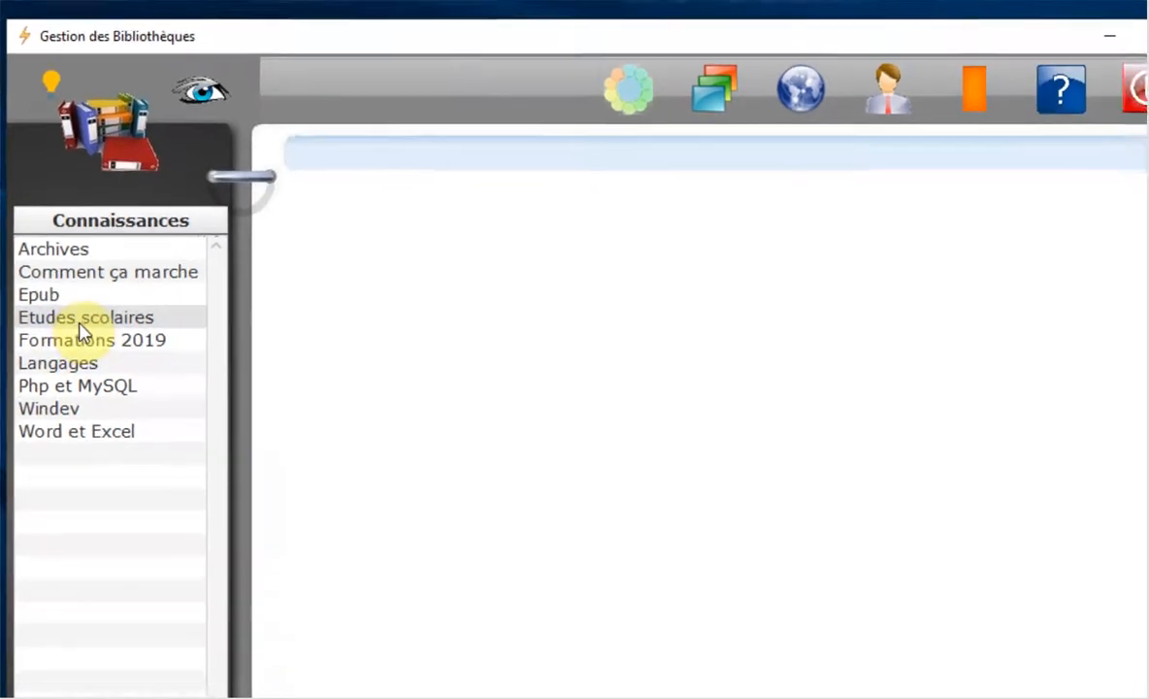
left_click(76, 369)
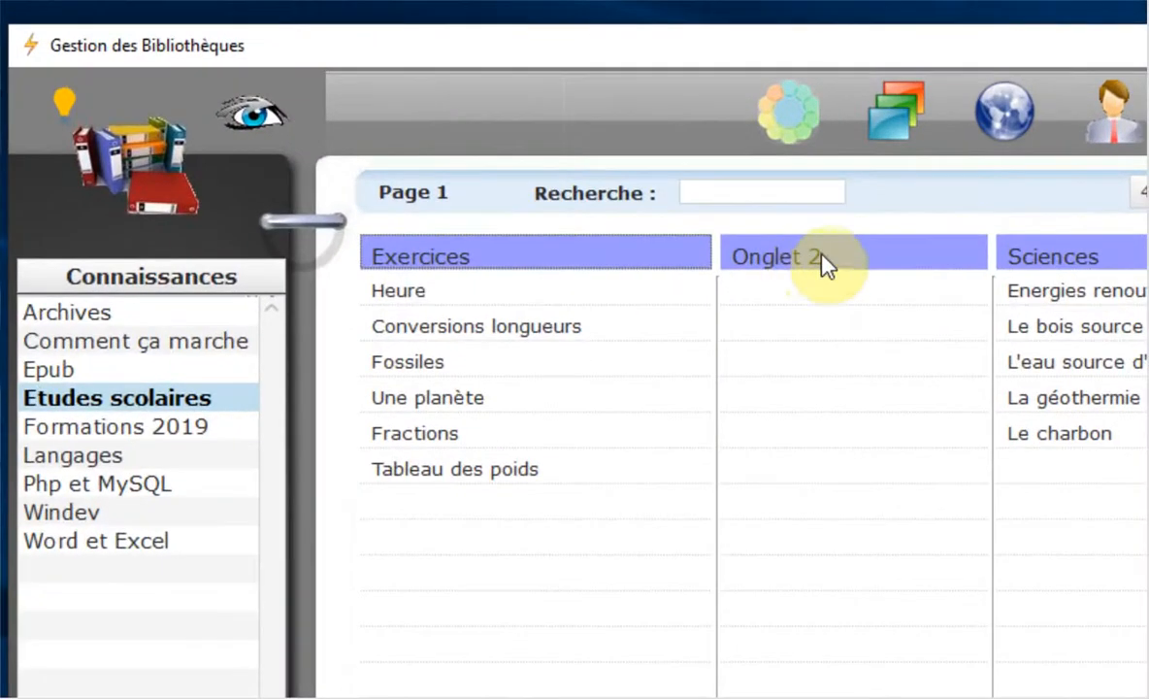
Rename the Onglet 2 column as Histoire
right_click(632, 195)
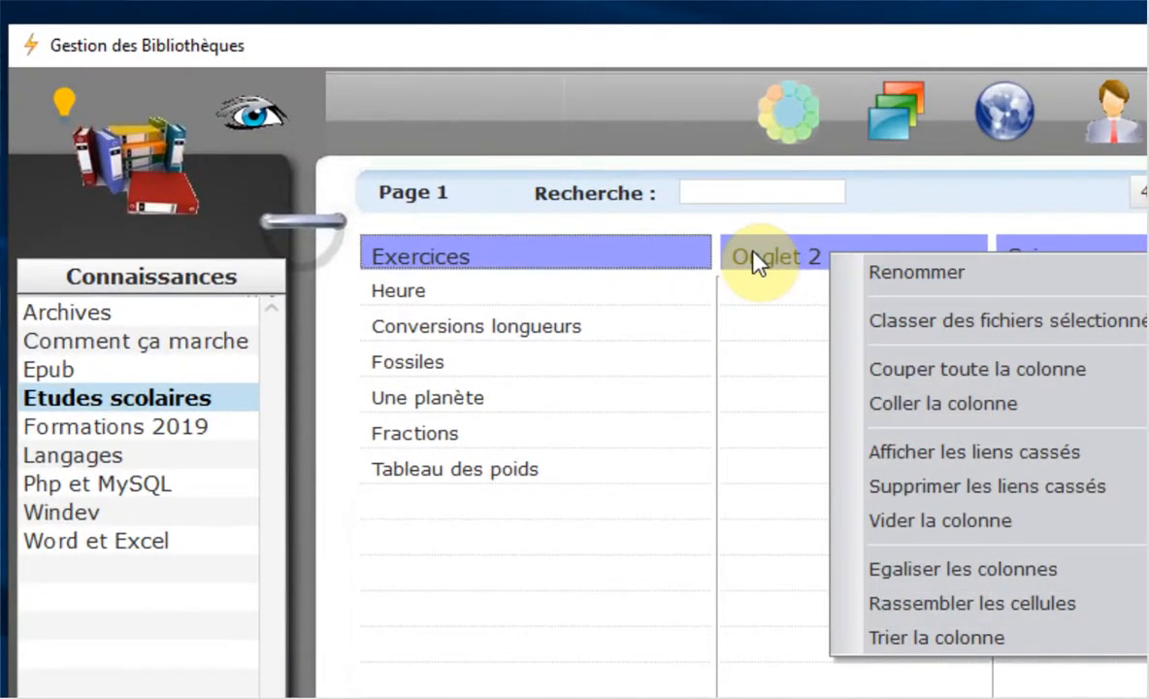
left_click(907, 272)
left_click_drag(826, 254, 724, 235)
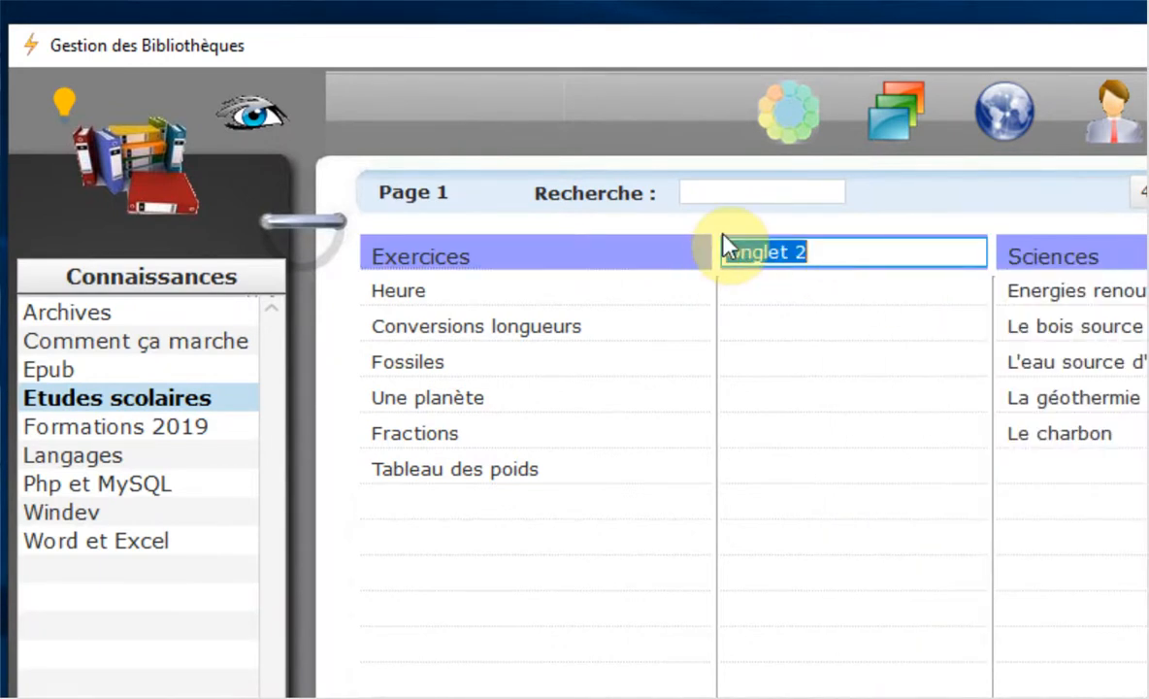
key("BackSpace")
type("His")
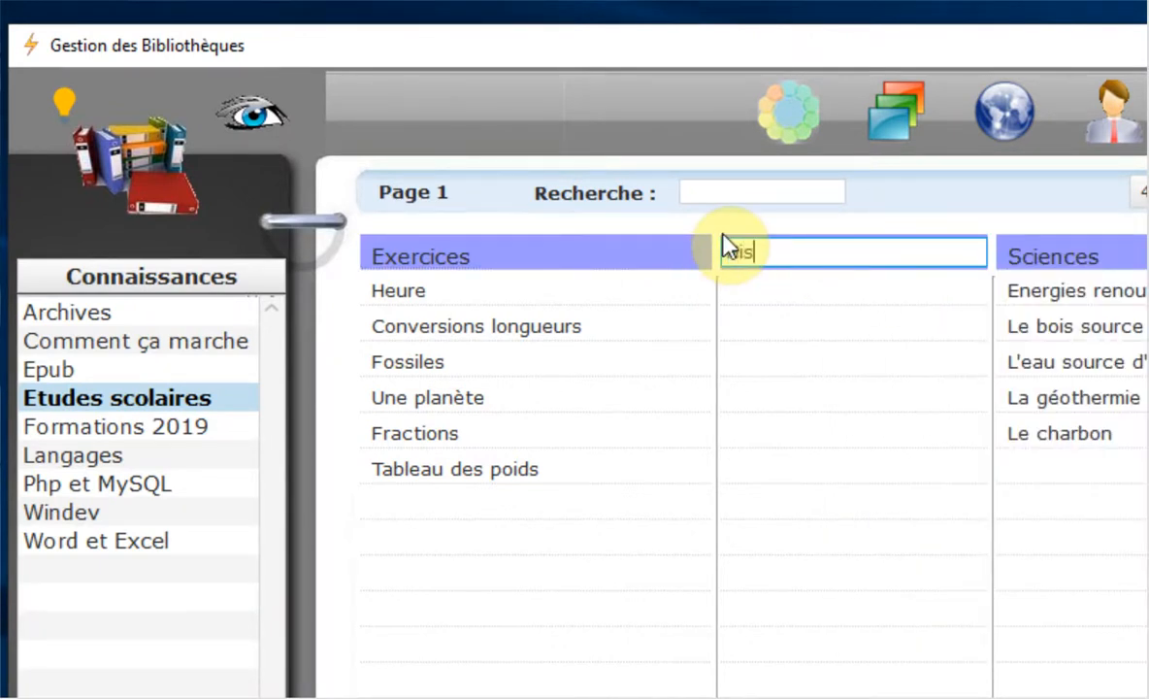
type("toire")
key("Return")
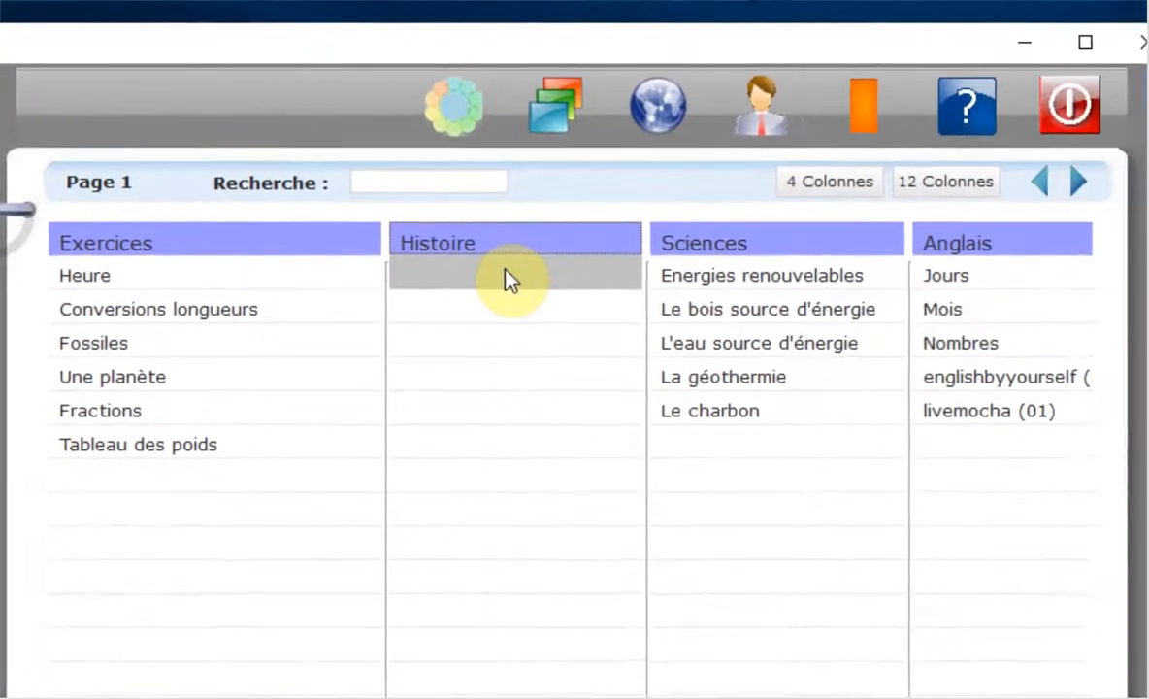
File the document les Dieux Grecs.docx from the Histoire folder in the first cell under Histoire and open it from there
right_click(842, 291)
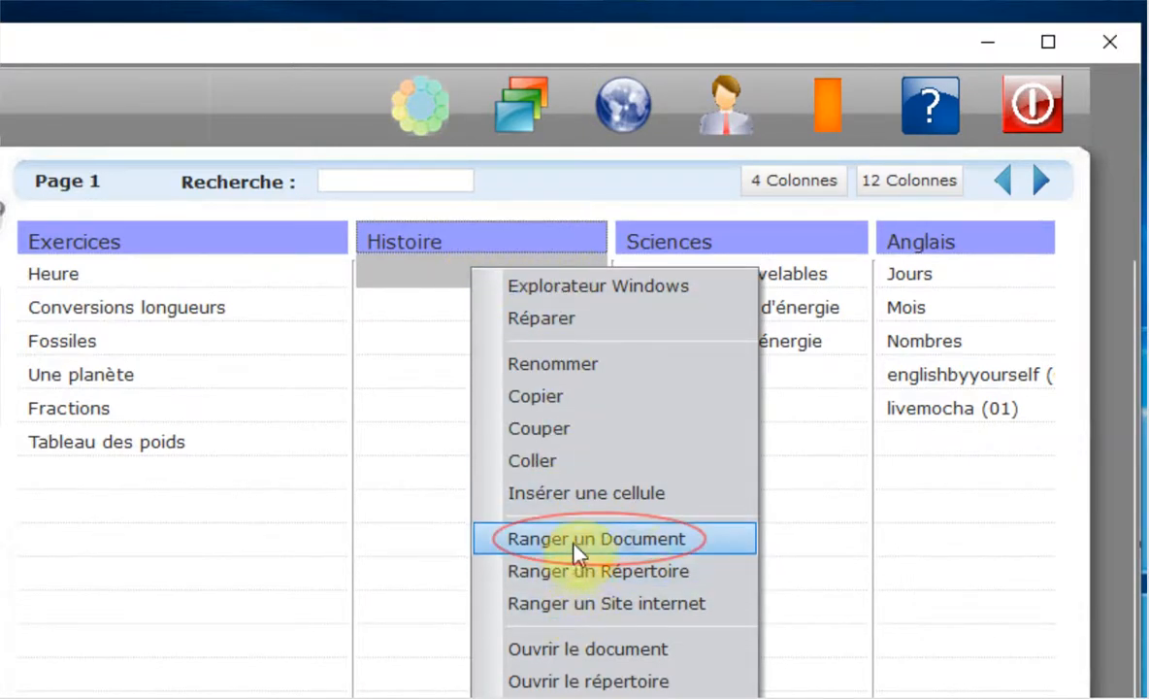
left_click(697, 541)
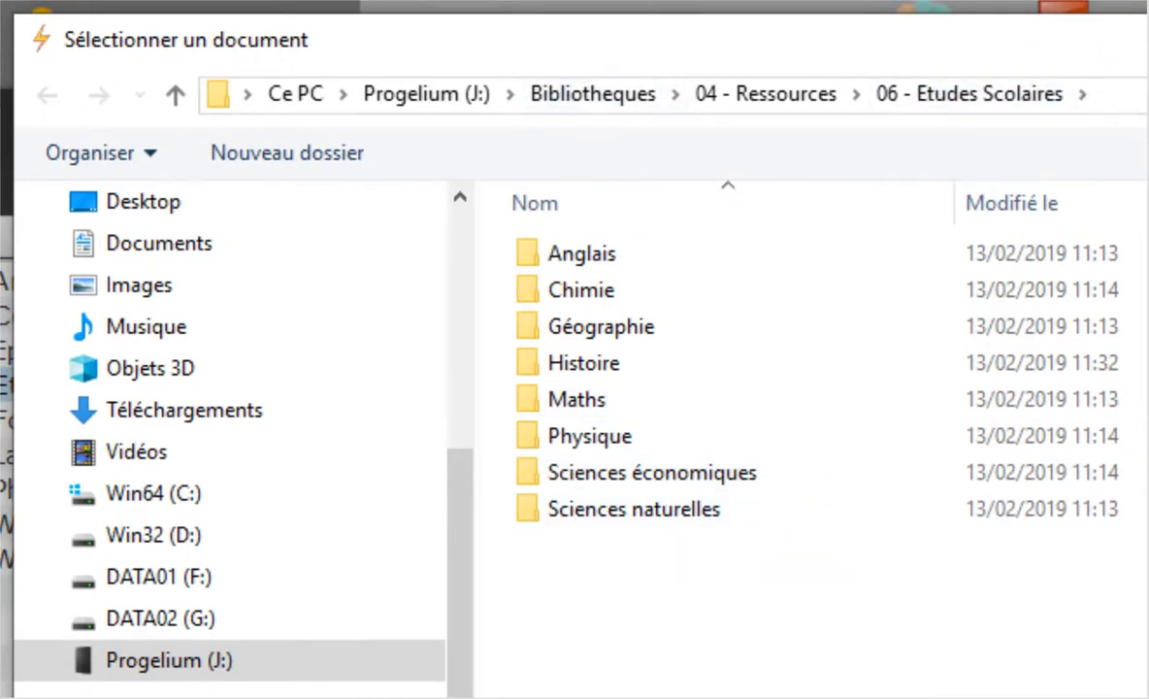
double_click(589, 366)
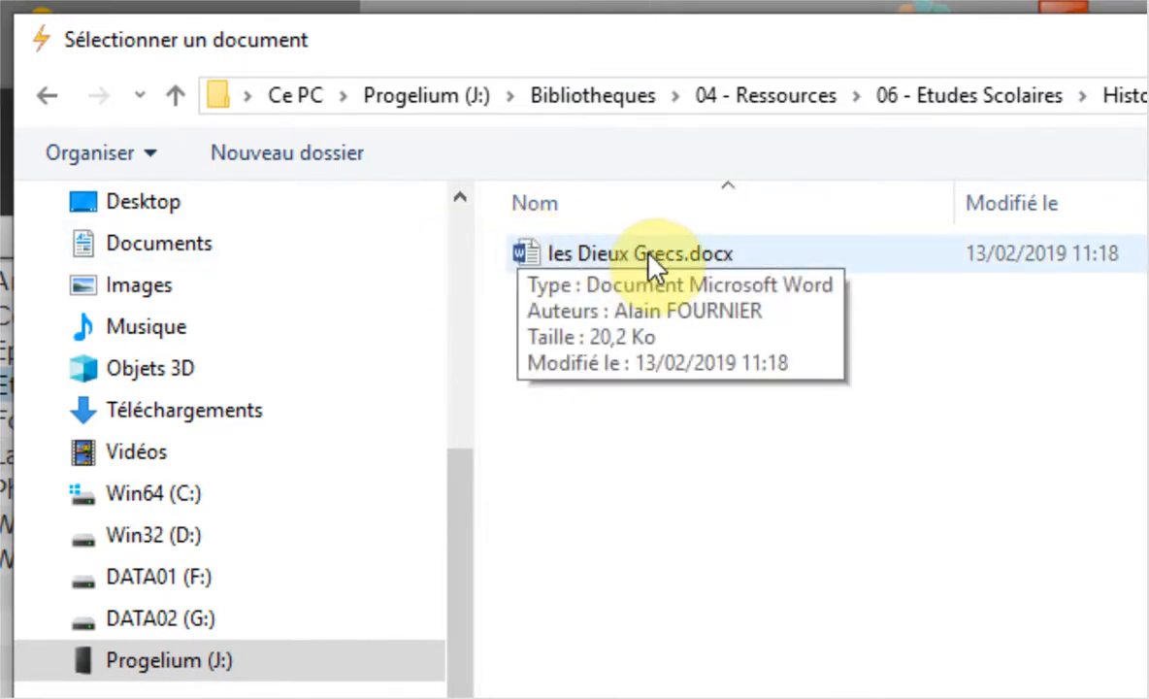
double_click(656, 260)
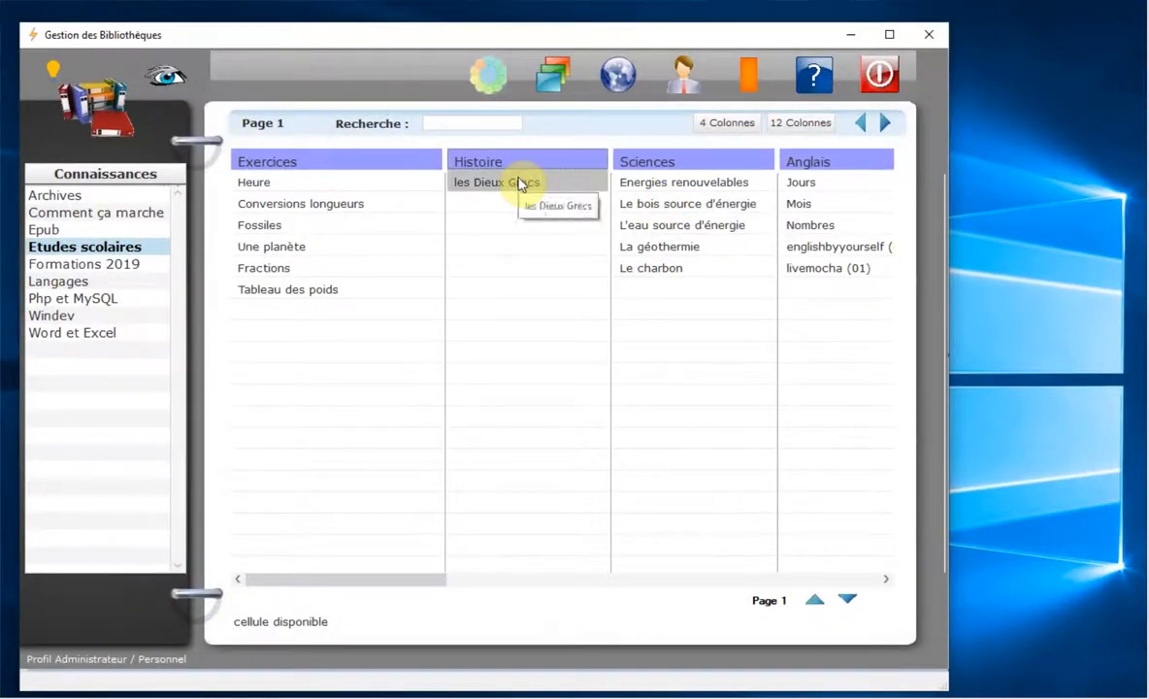
left_click(532, 186)
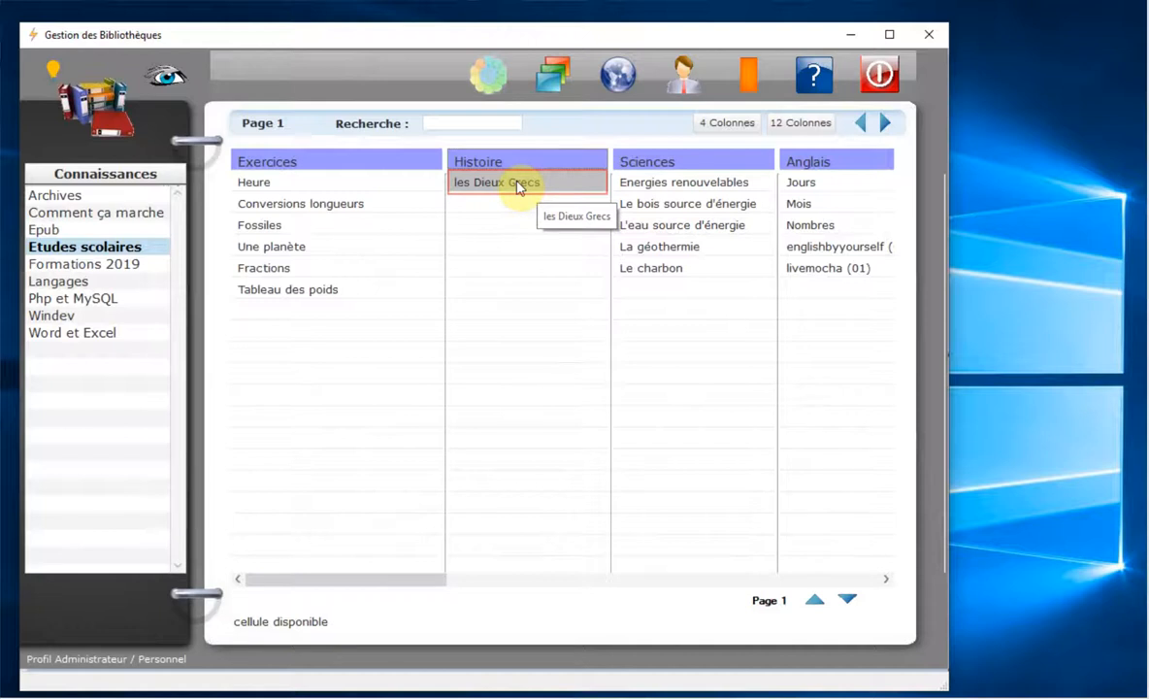
double_click(520, 187)
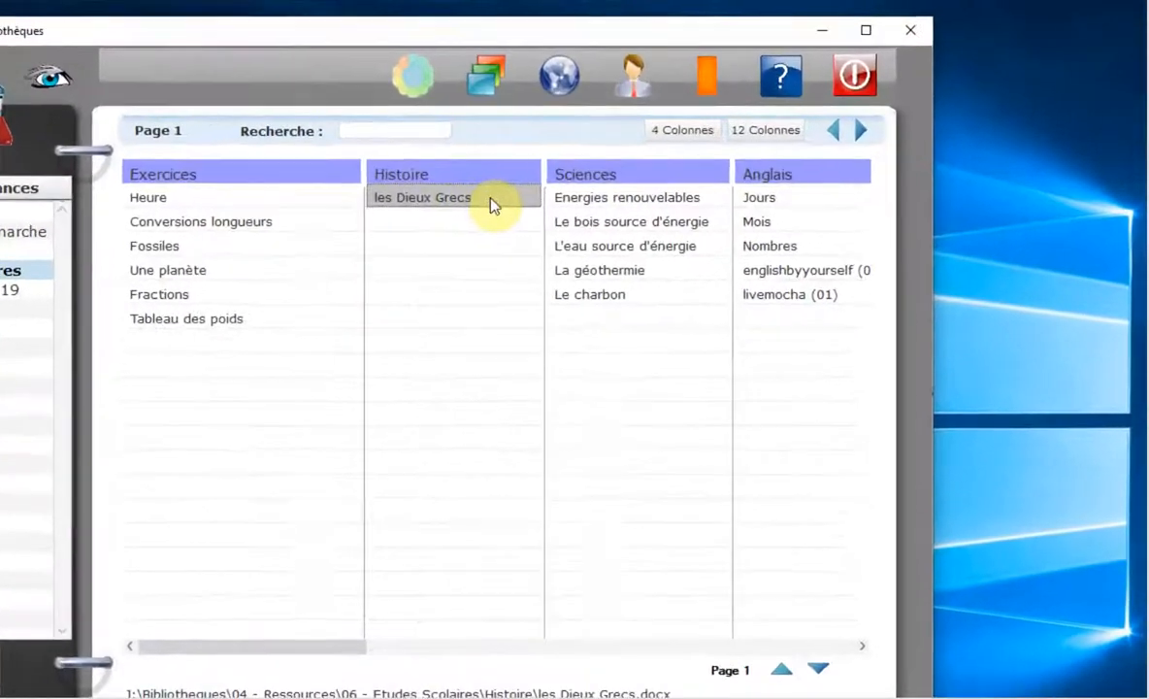
Open the title of the first Histoire cell for renaming and confirm it as les Dieux Grecs
right_click(495, 205)
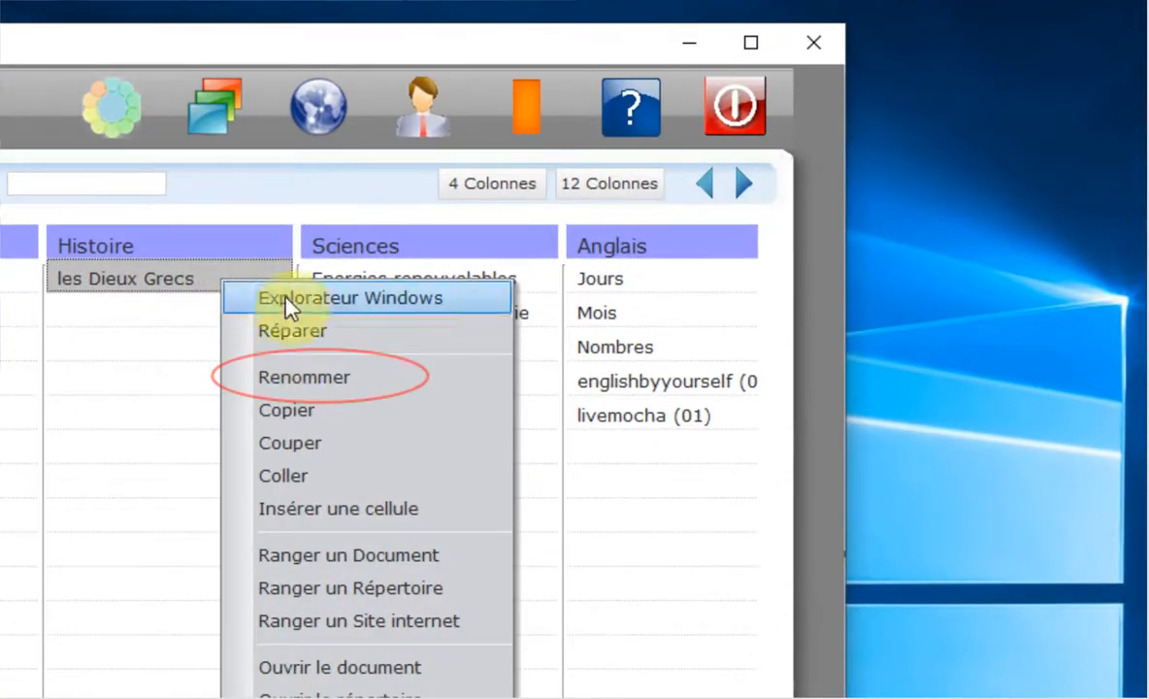
left_click(301, 376)
left_click(194, 276)
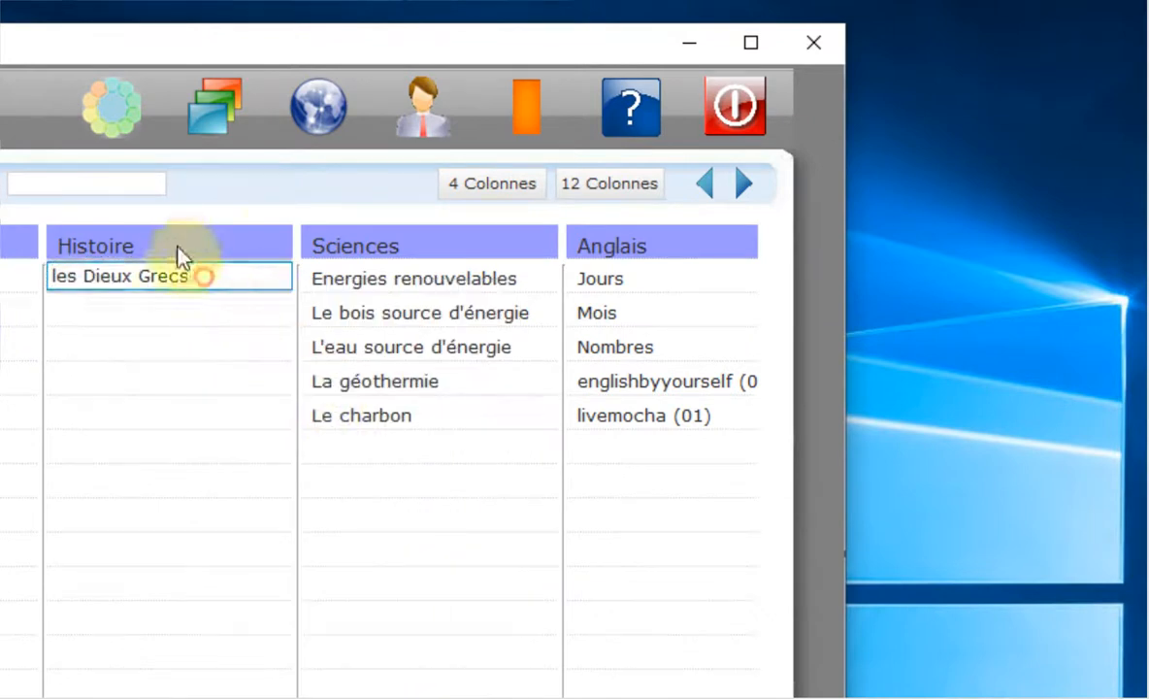
type("d")
key("BackSpace")
key("BackSpace")
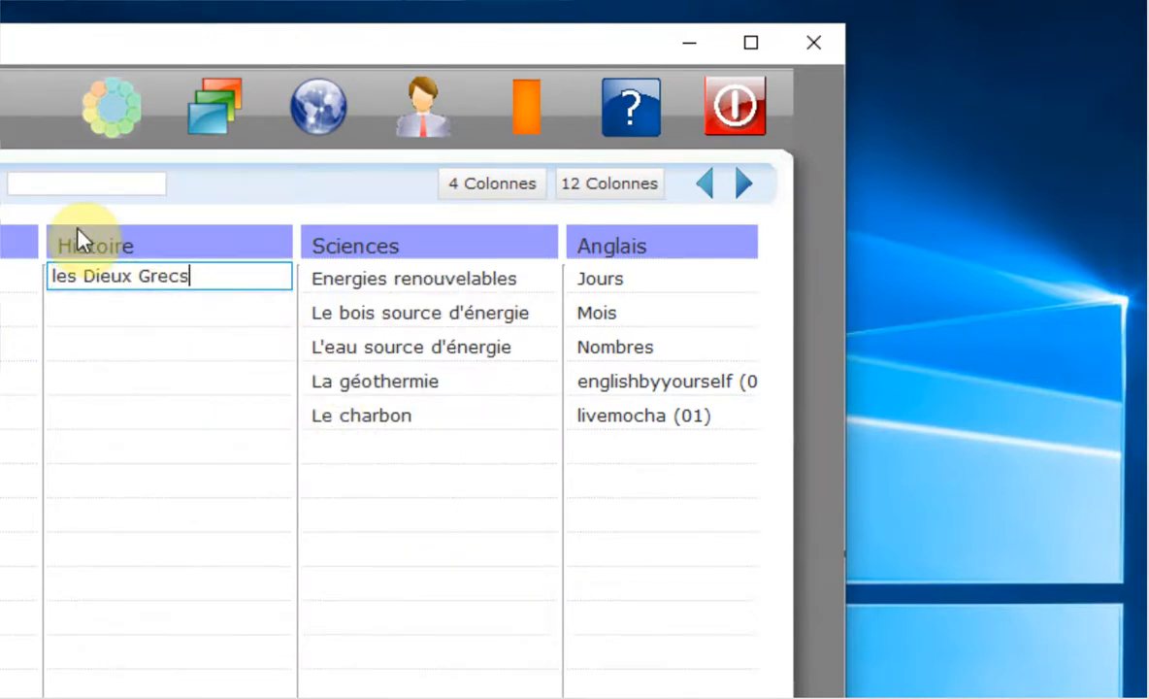
key("Return")
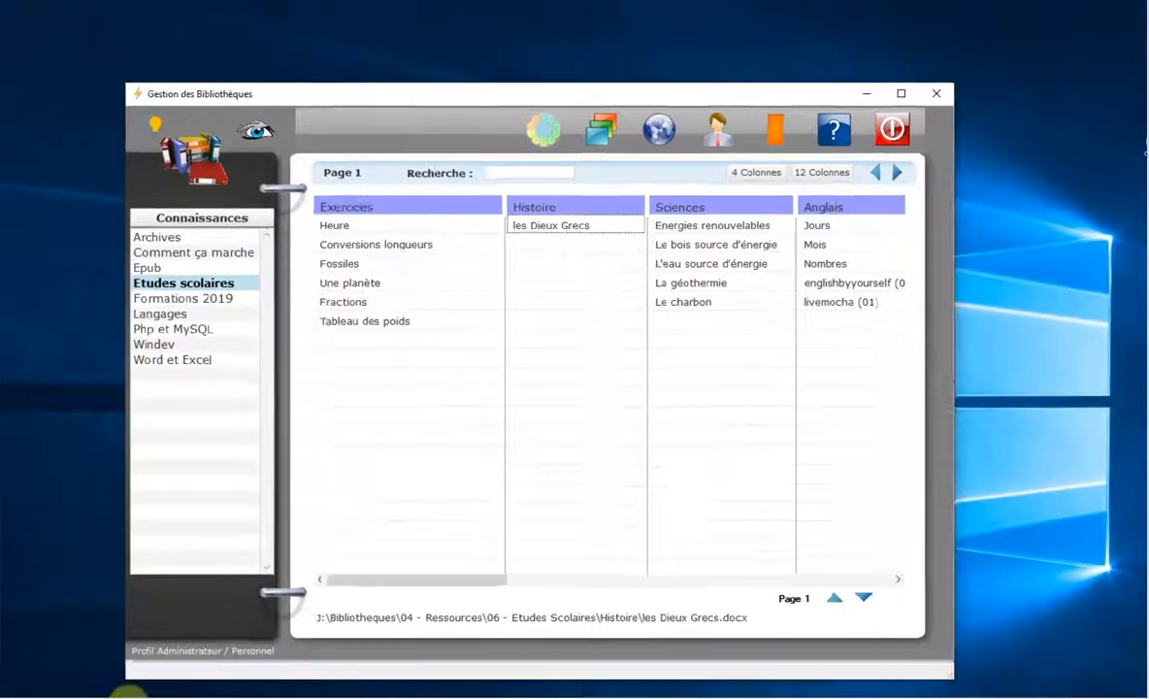
Copy the address of the Vikidia page on Périclès in the browser and file it as a website in the second Histoire cell
left_click(124, 688)
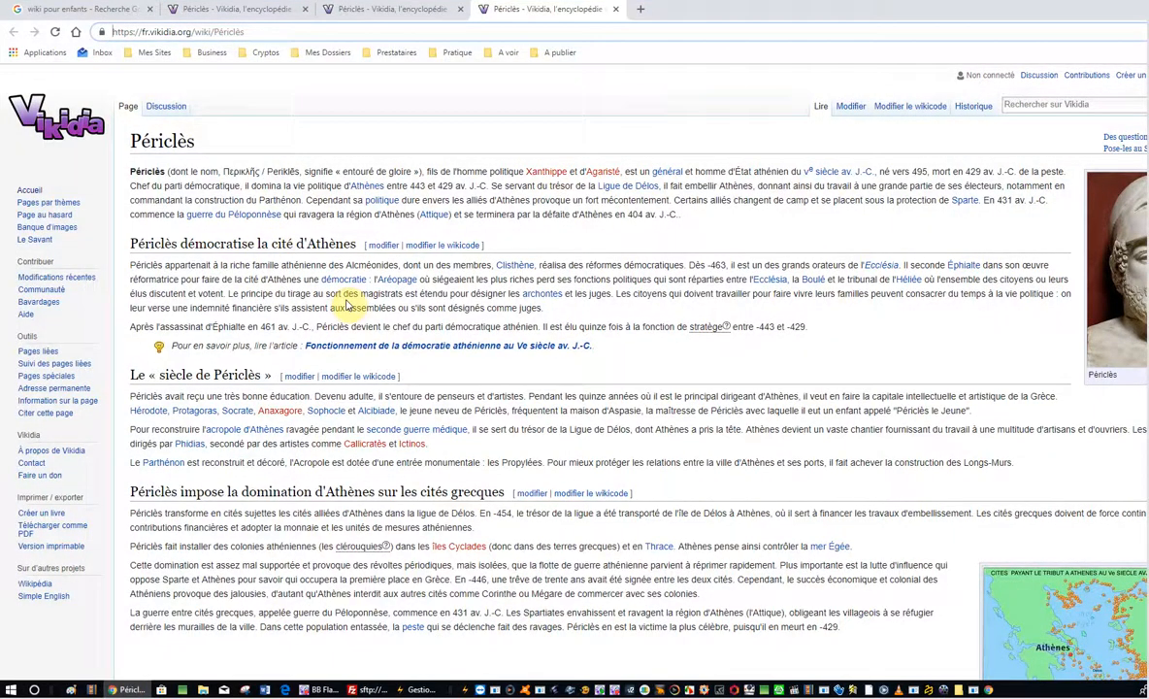
left_click(257, 34)
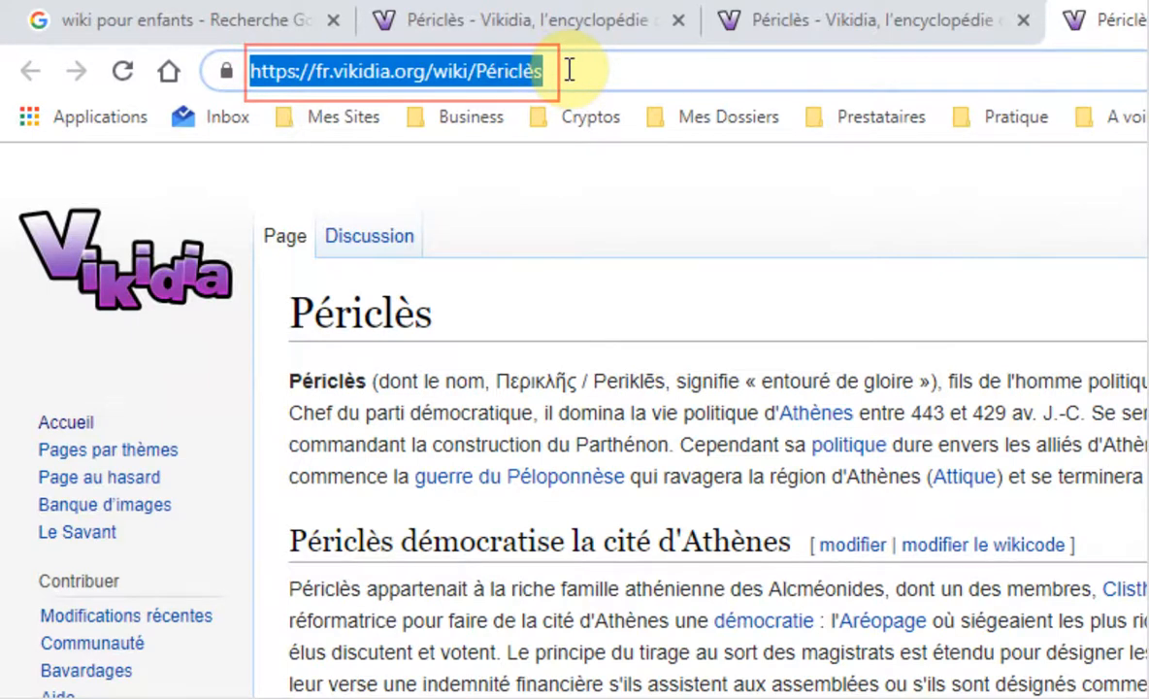
right_click(449, 79)
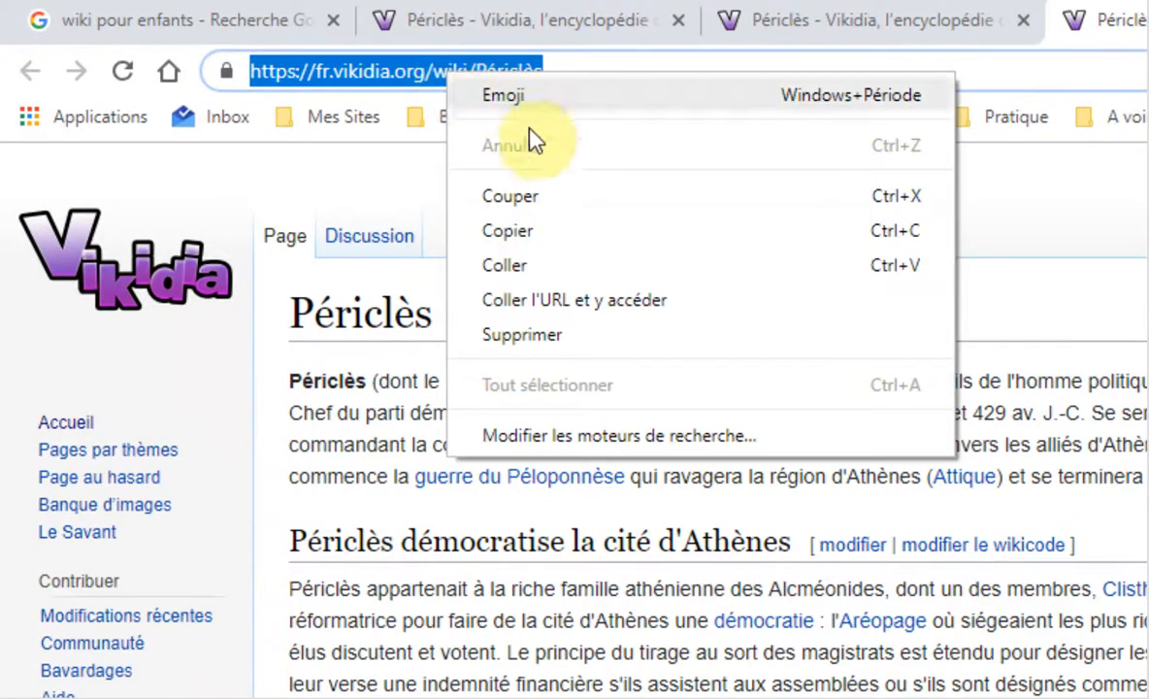
left_click(520, 236)
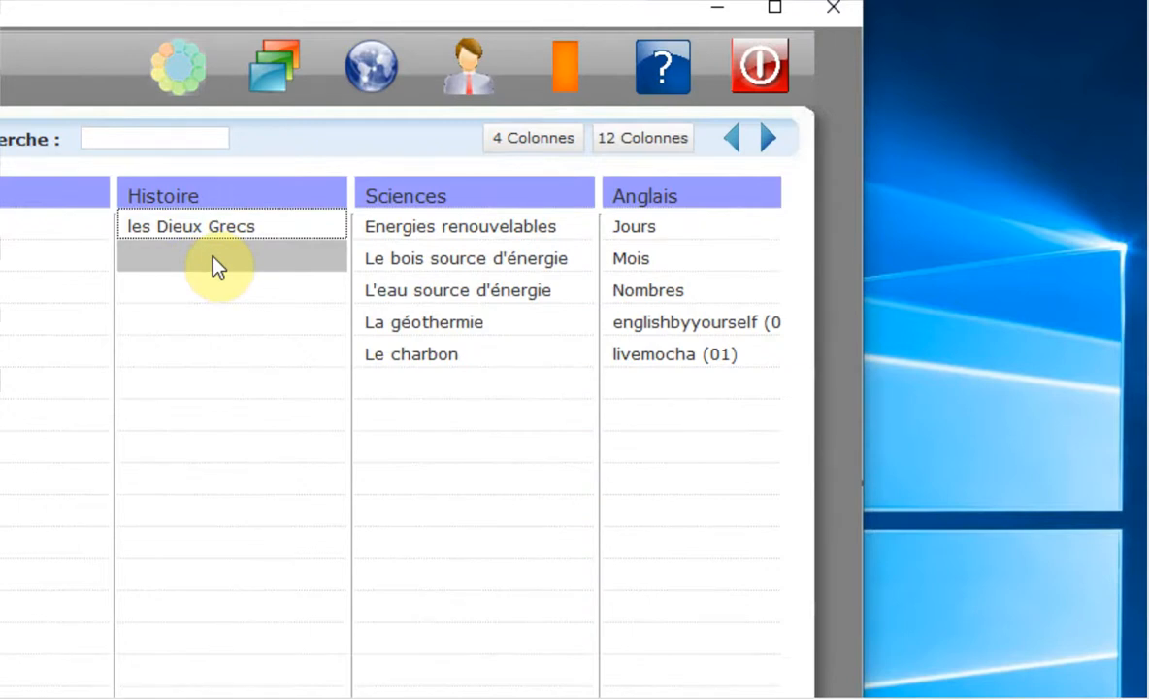
right_click(212, 267)
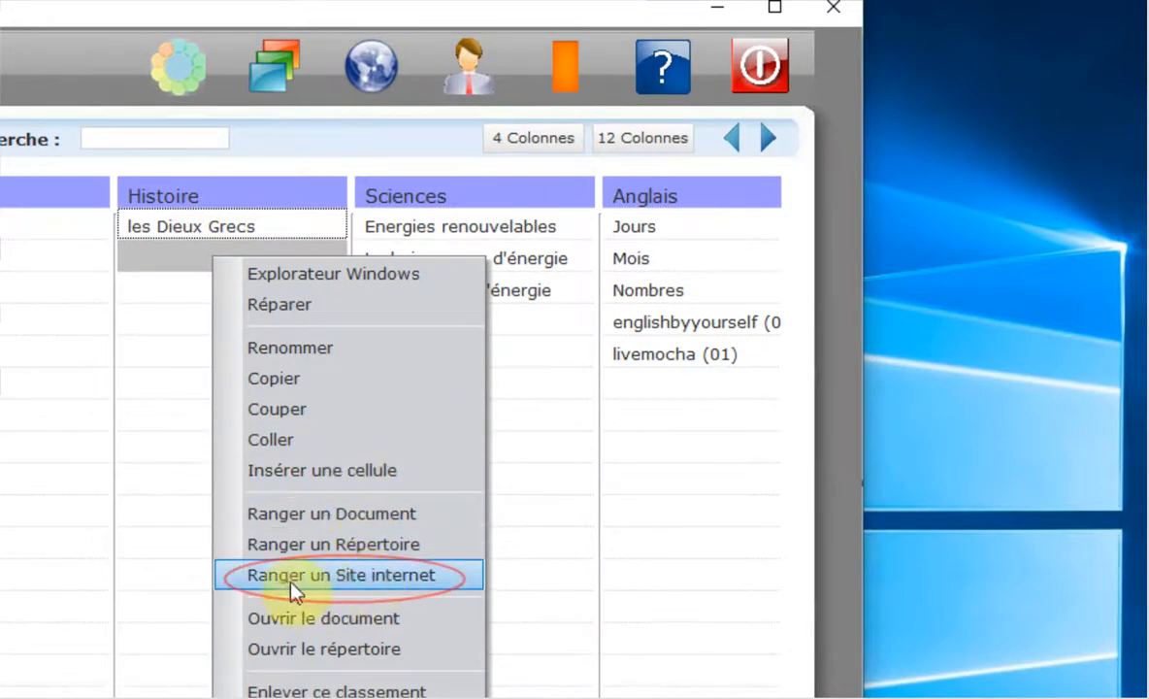
left_click(449, 580)
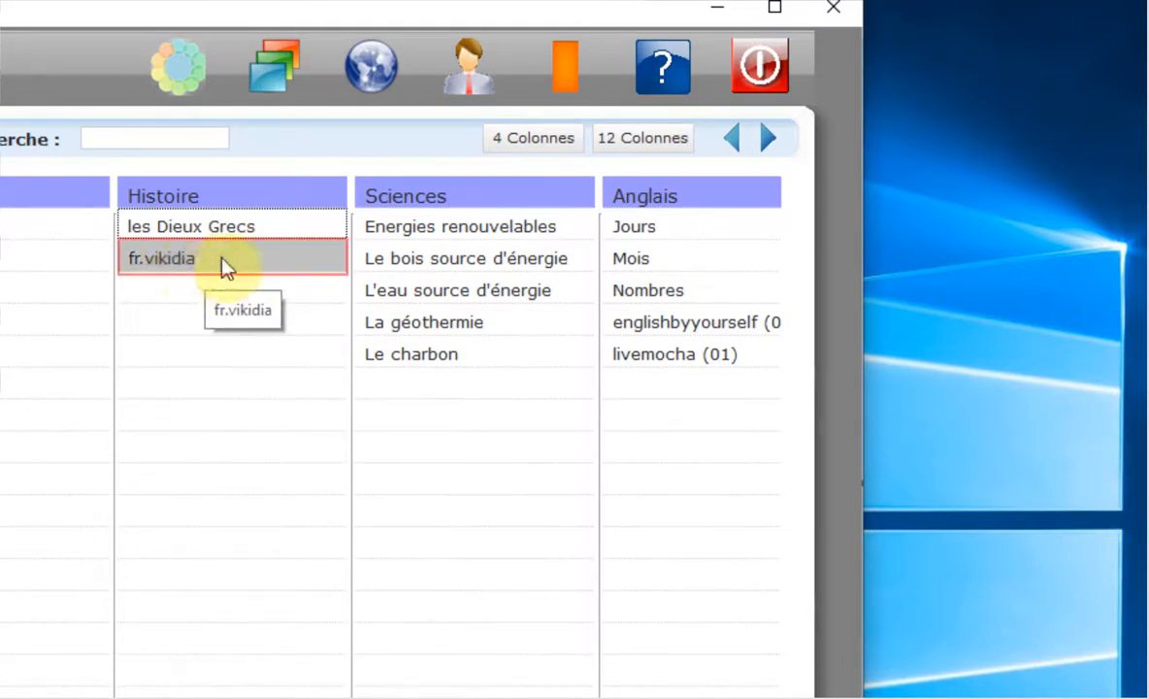
Rename the fr.vikidia cell in the Histoire column as Démocratie d'Athènes
right_click(270, 255)
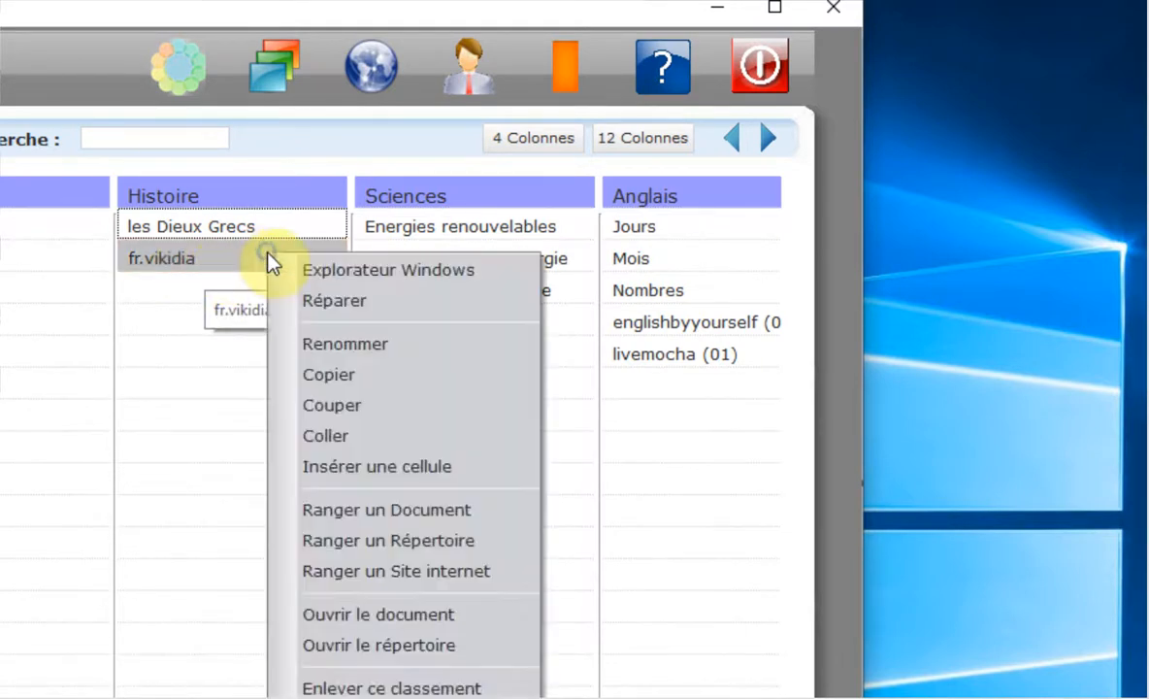
left_click(342, 345)
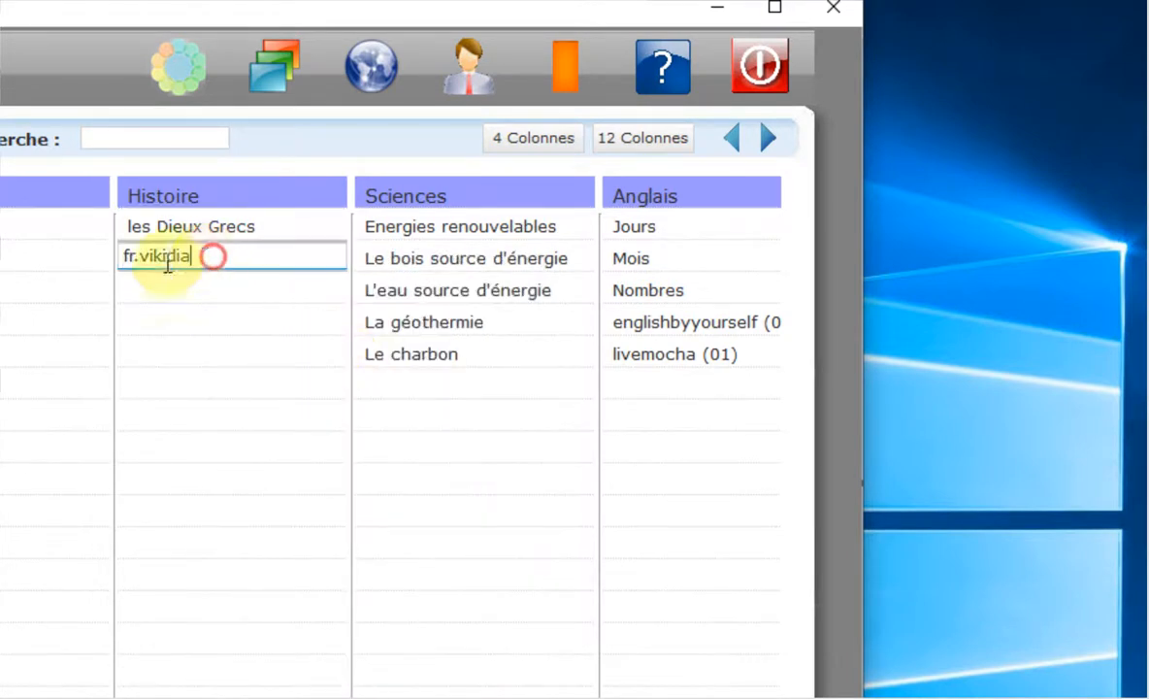
key("ctrl+a")
type("Démo")
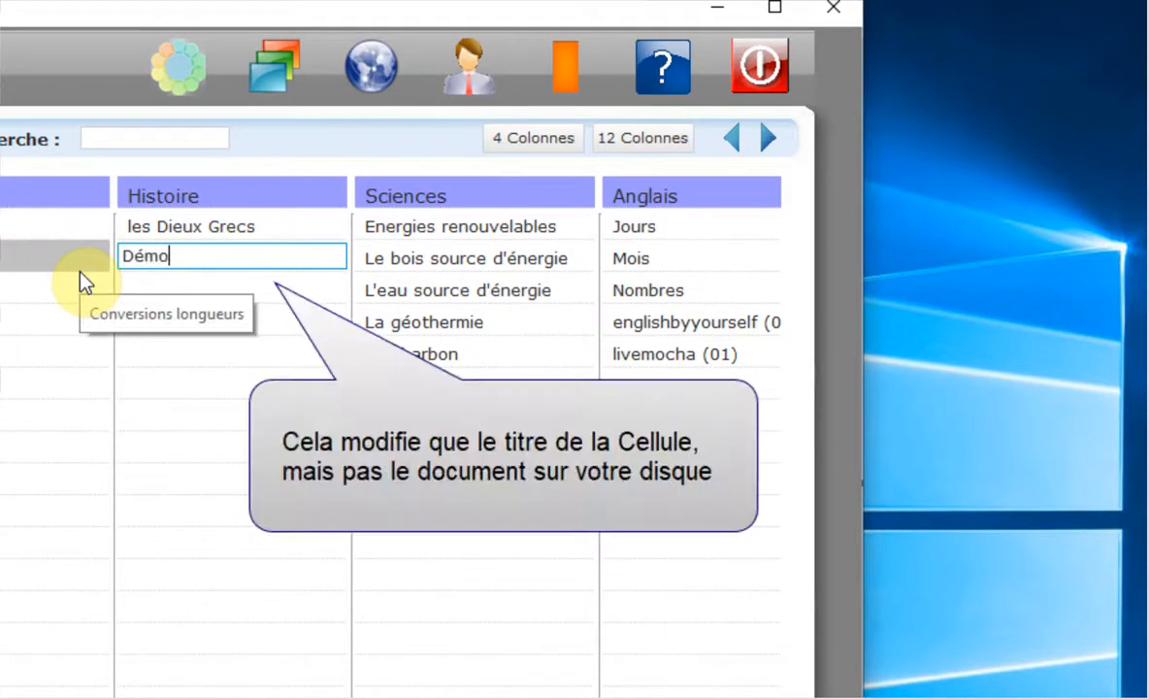
type("cratie d'Athènes")
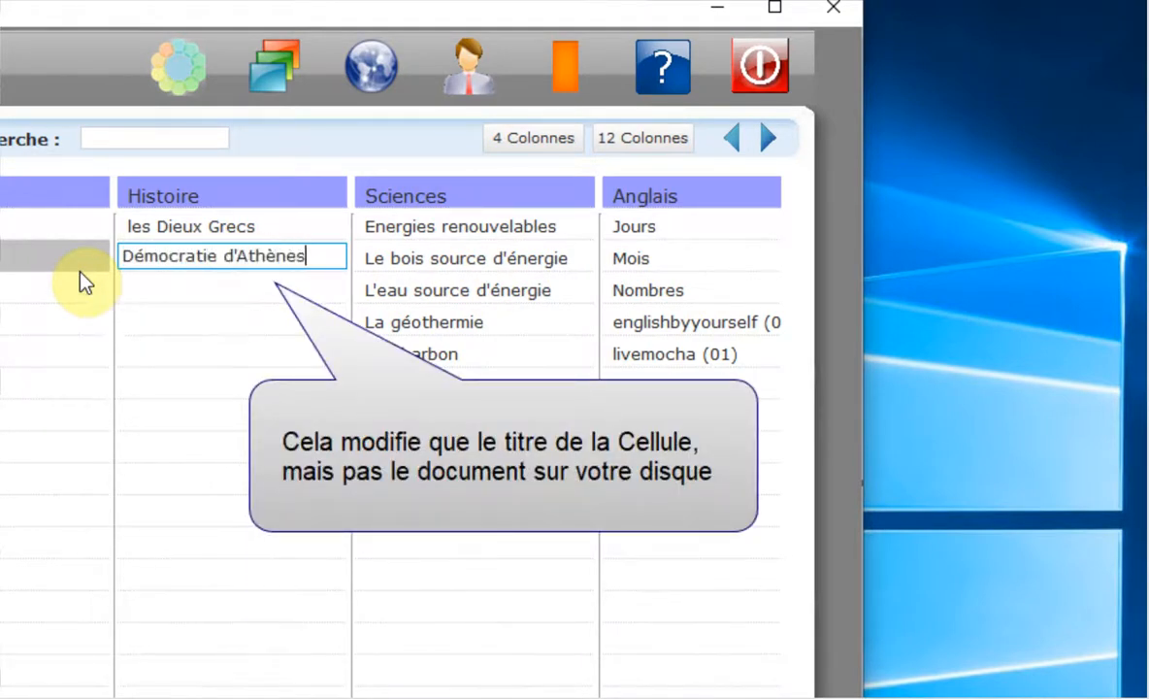
key("Return")
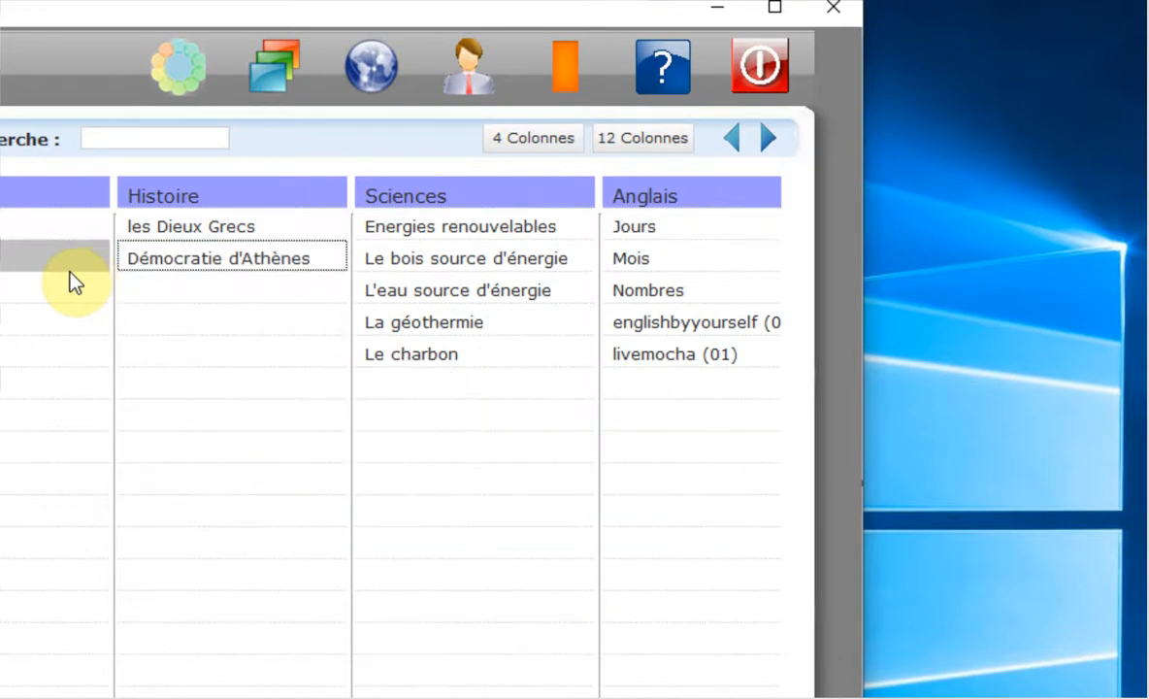
left_click(287, 267)
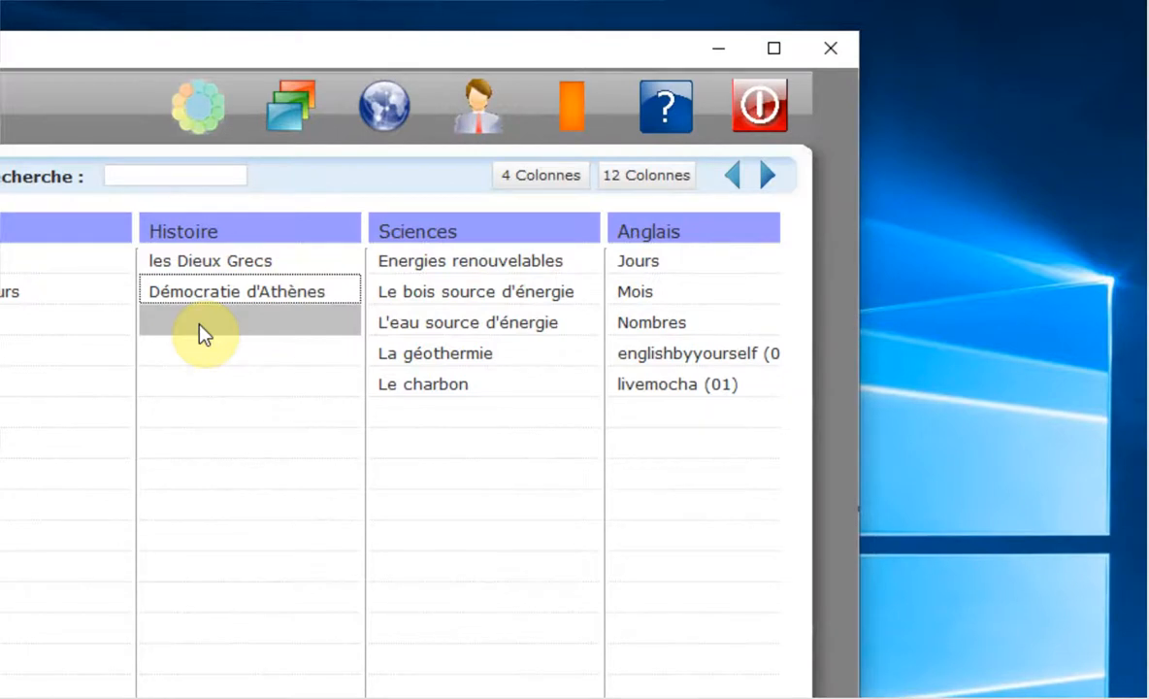
File the program notepad++.exe from the Notepad++ folder under Programmes on drive C: as a document in the third Histoire cell
right_click(200, 326)
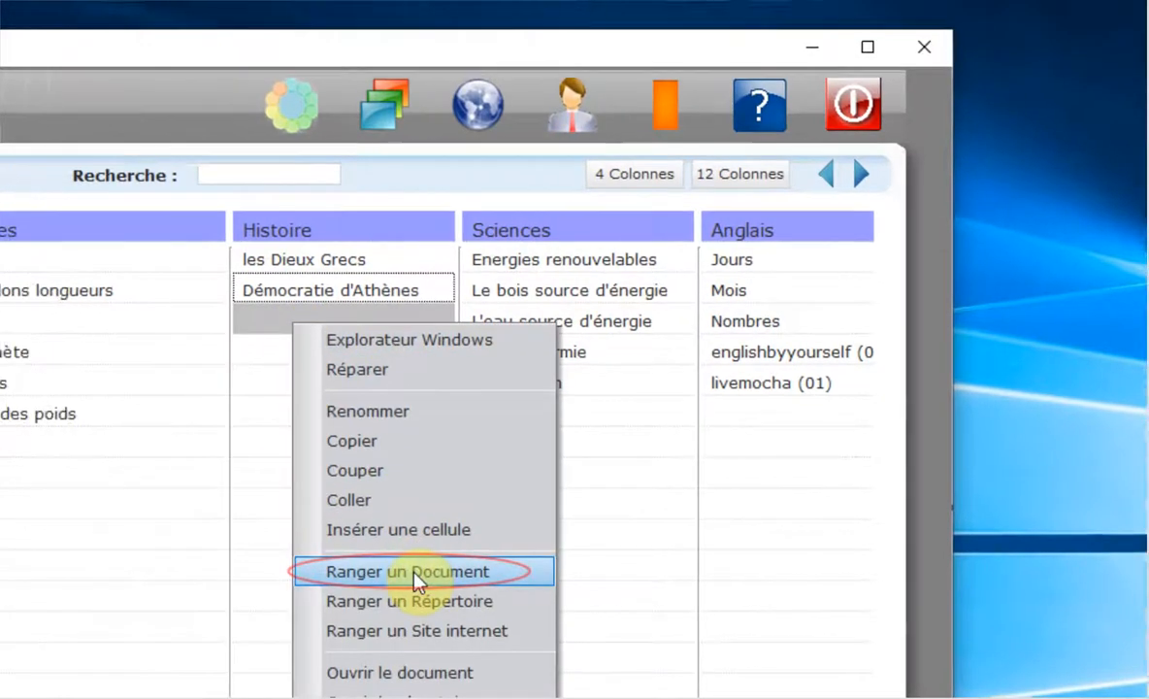
left_click(315, 573)
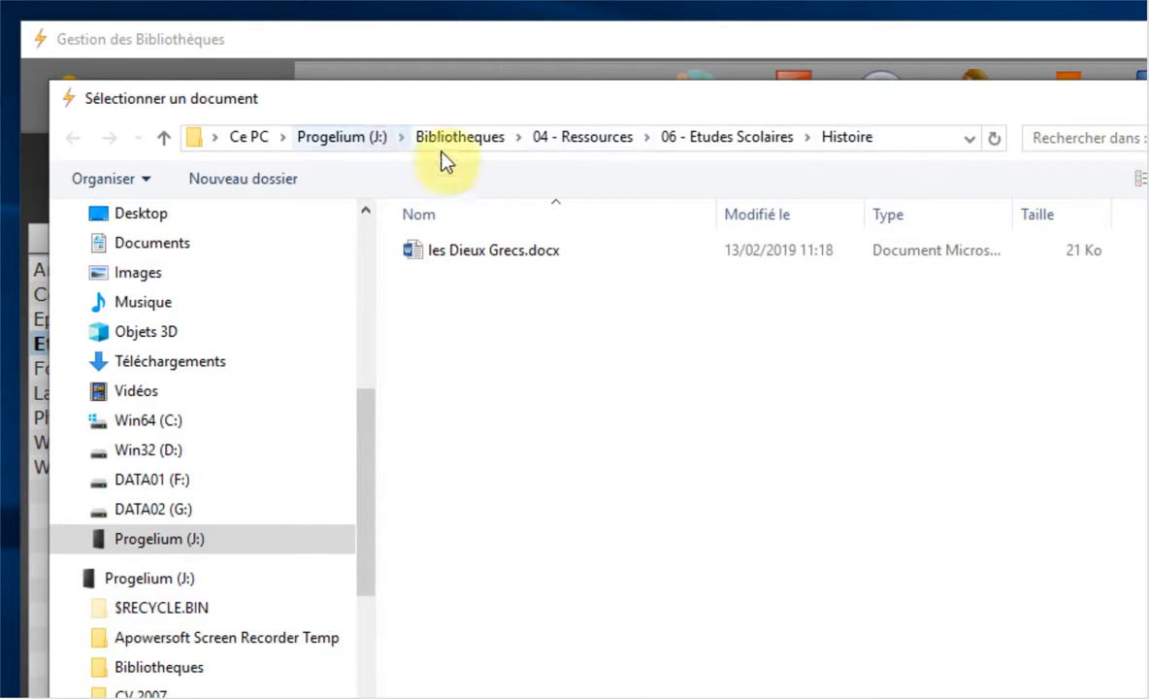
left_click(145, 424)
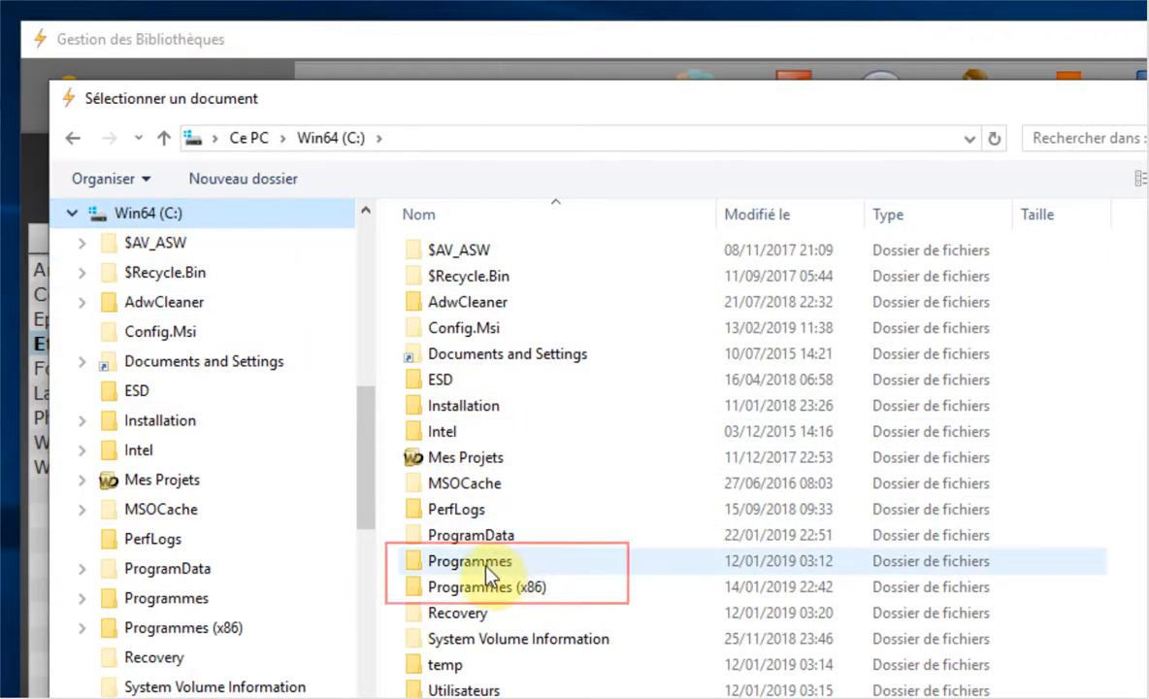
left_click(513, 563)
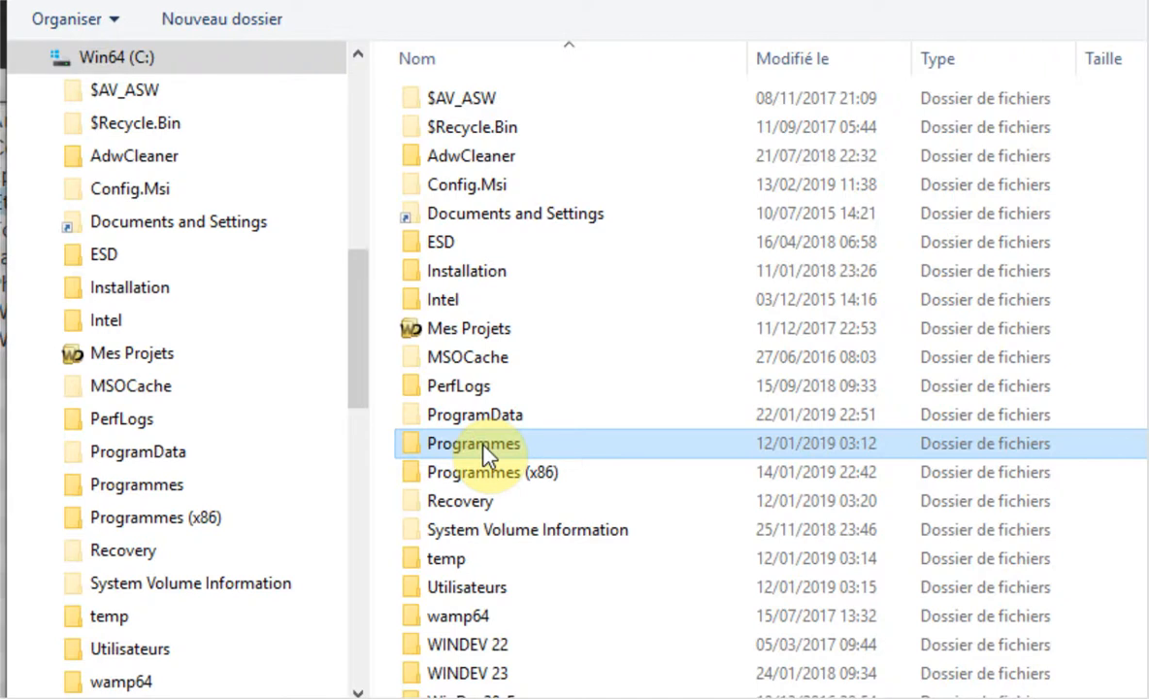
left_click(488, 474)
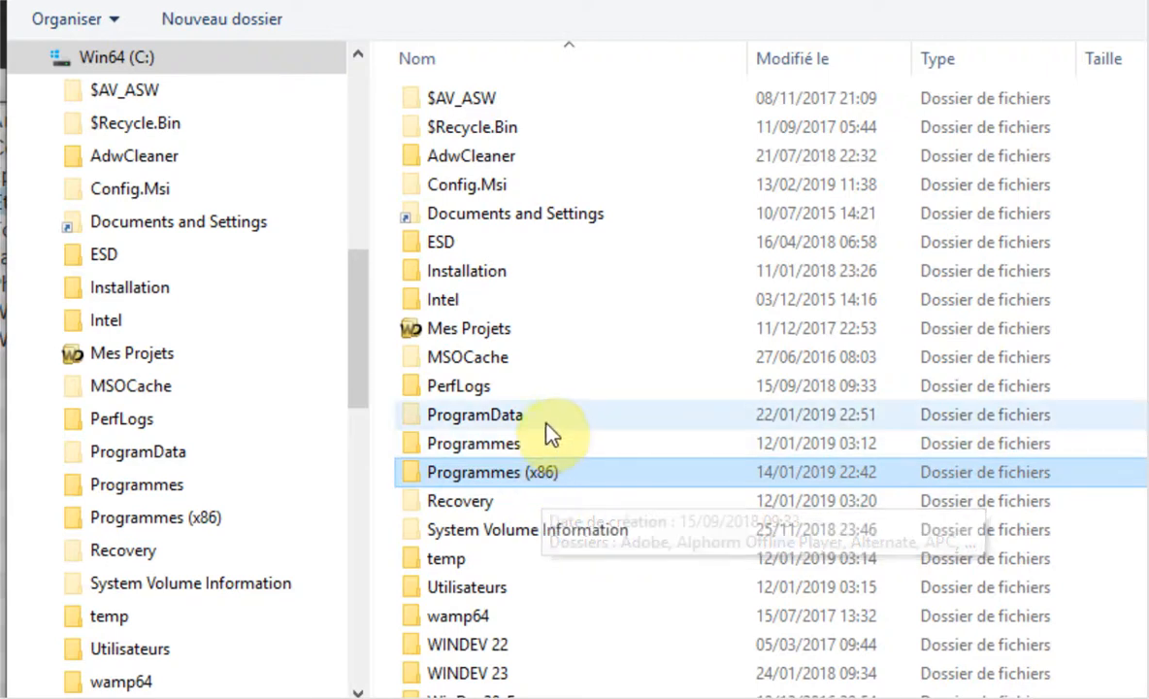
double_click(500, 451)
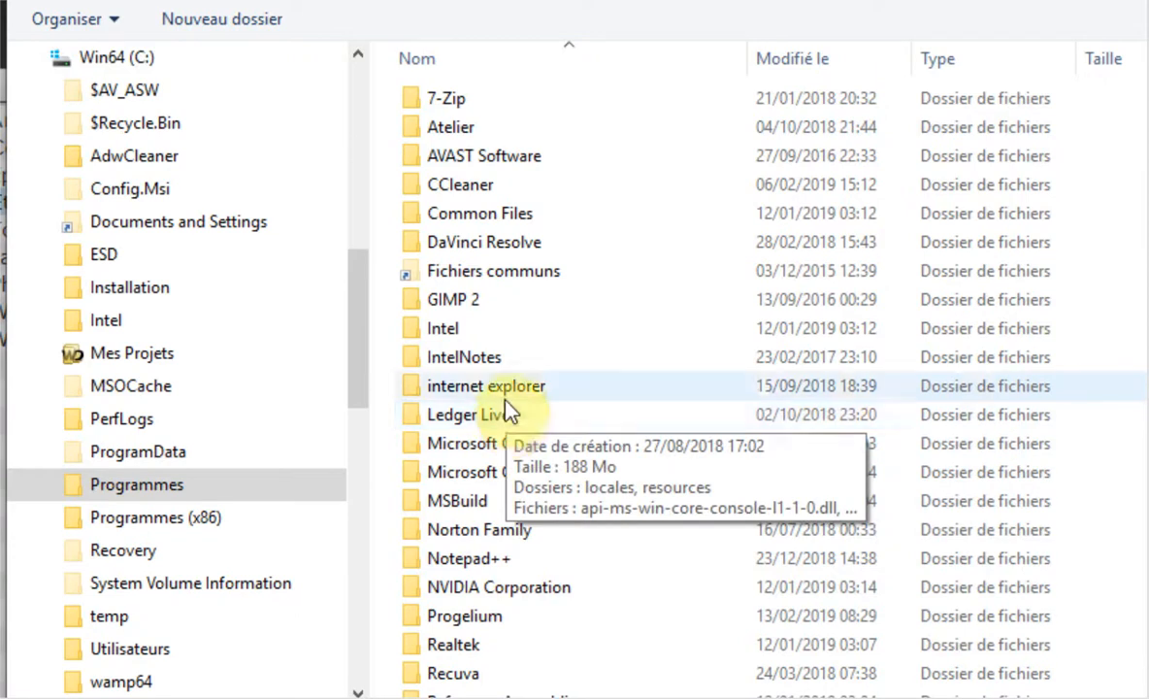
left_click(615, 419)
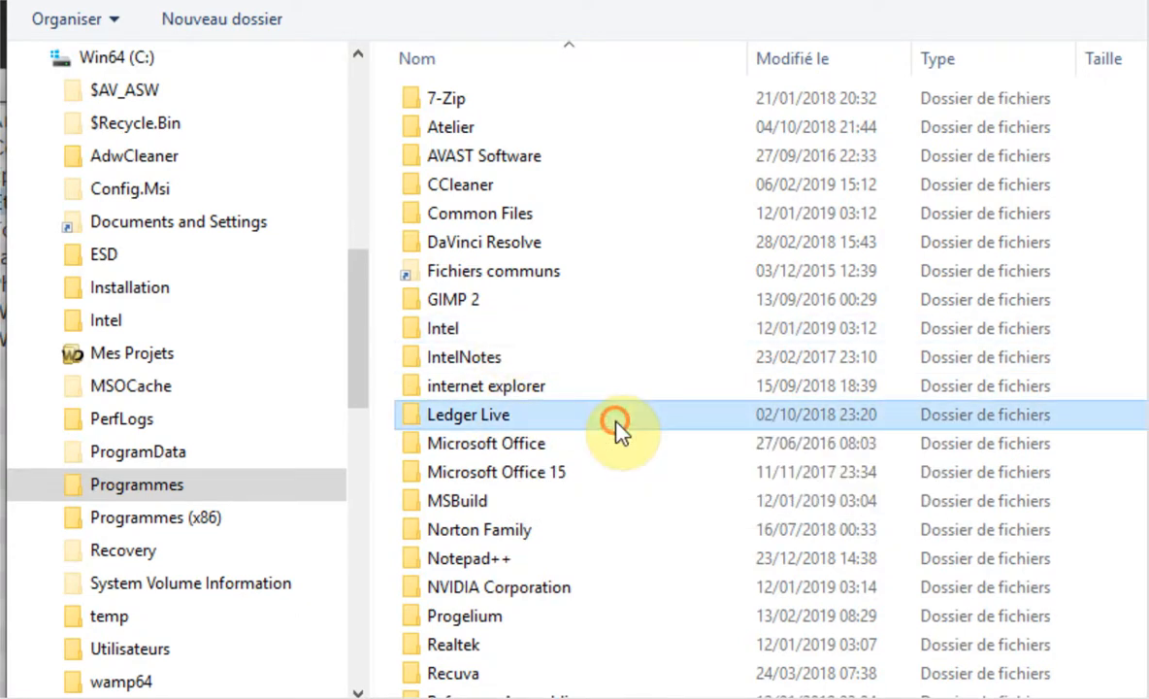
double_click(462, 561)
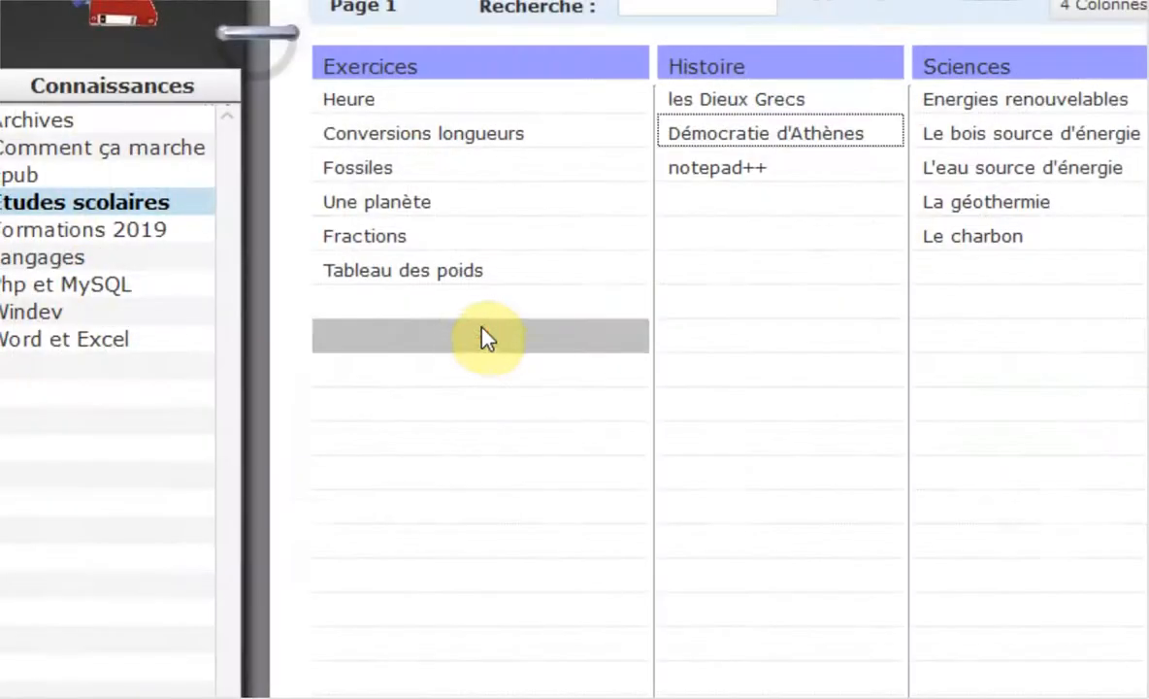
Launch Notepad++ from its cell in the Histoire column to test it and close its window
left_click_drag(480, 323, 713, 189)
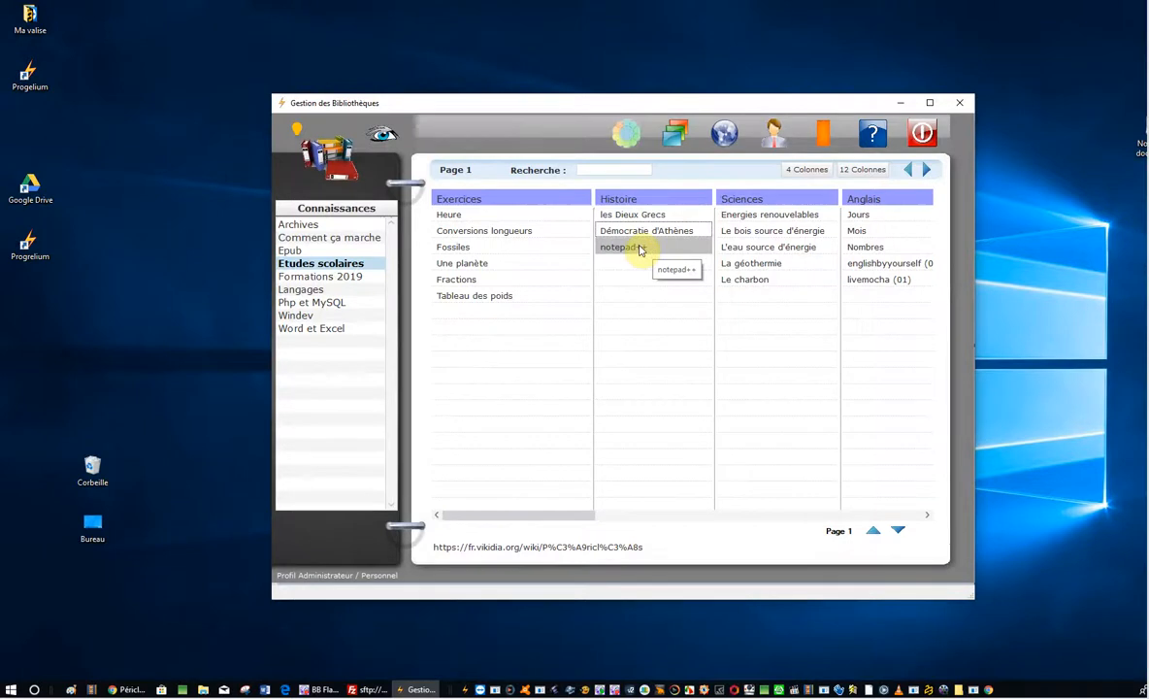
left_click(640, 248)
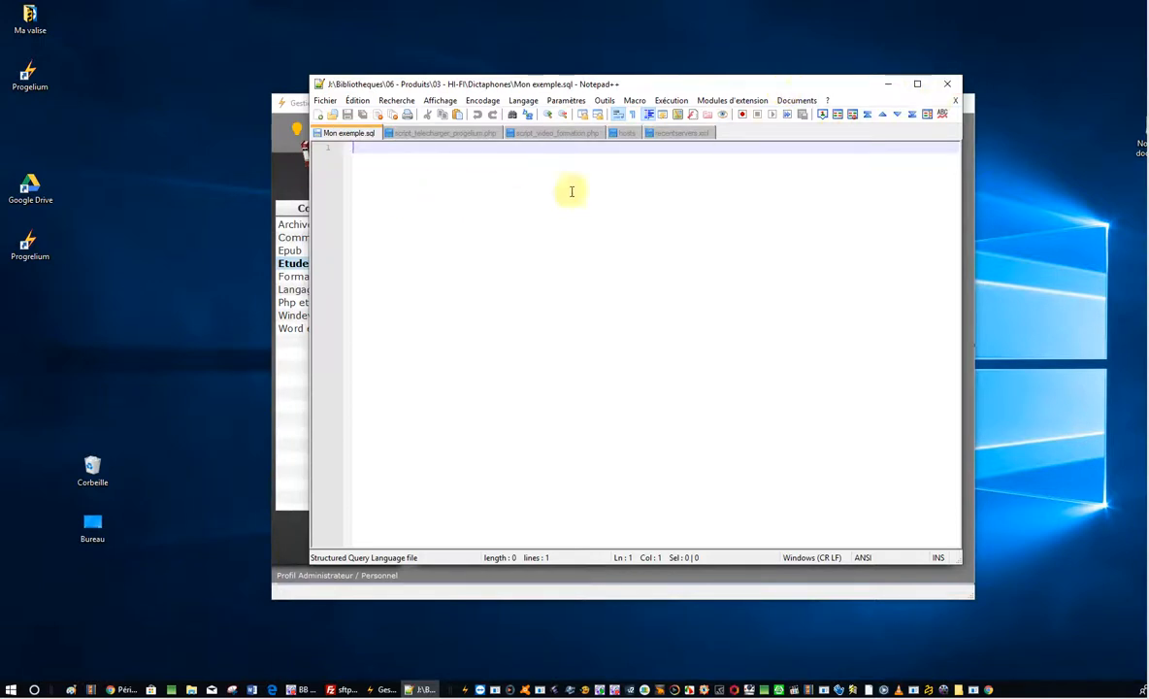
left_click(950, 87)
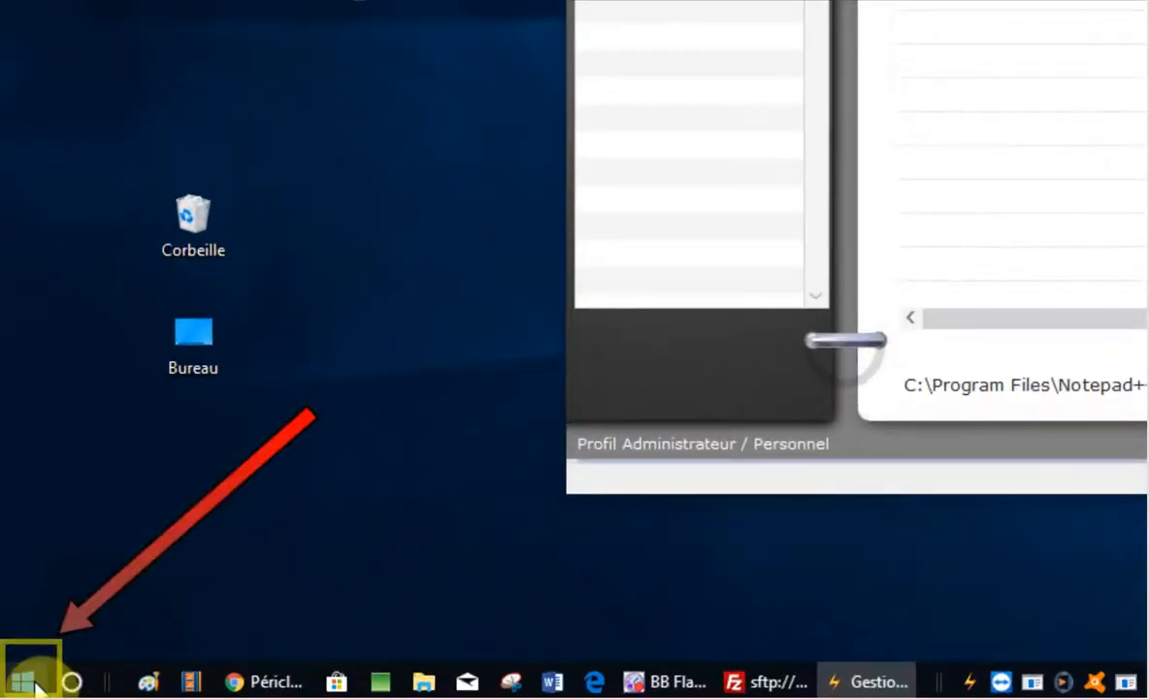
Find Freemake Video Converter in the Freemake folder of the Windows application list and open its file location
left_click(24, 681)
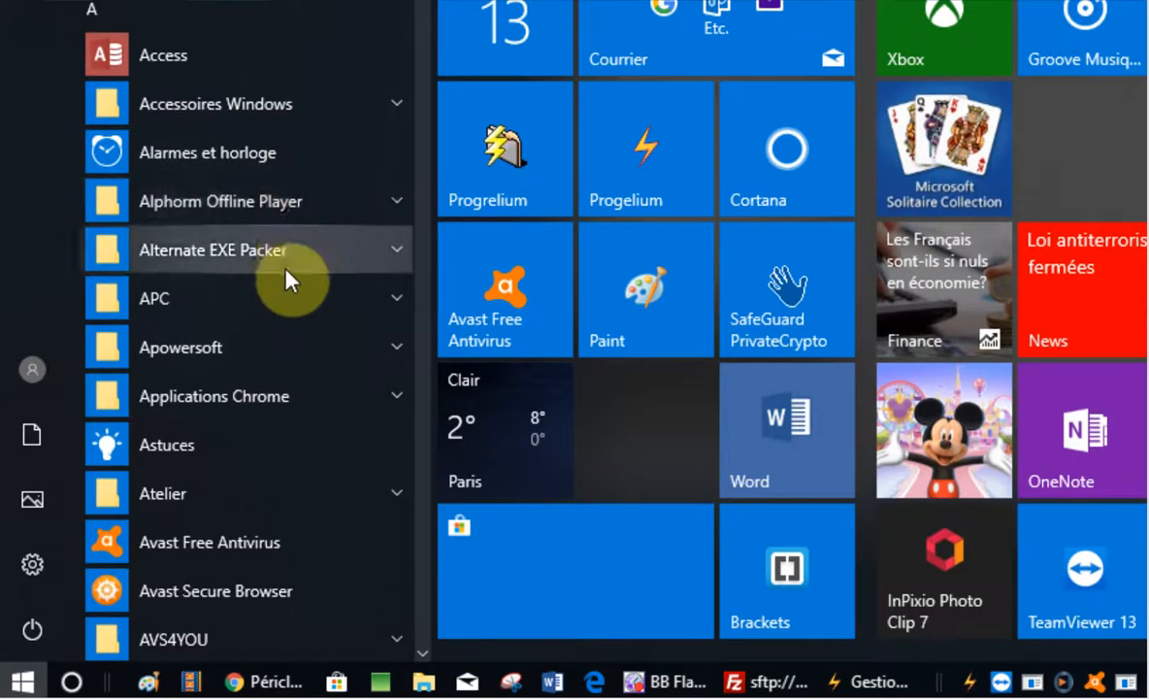
scroll(286, 257, "down", 10)
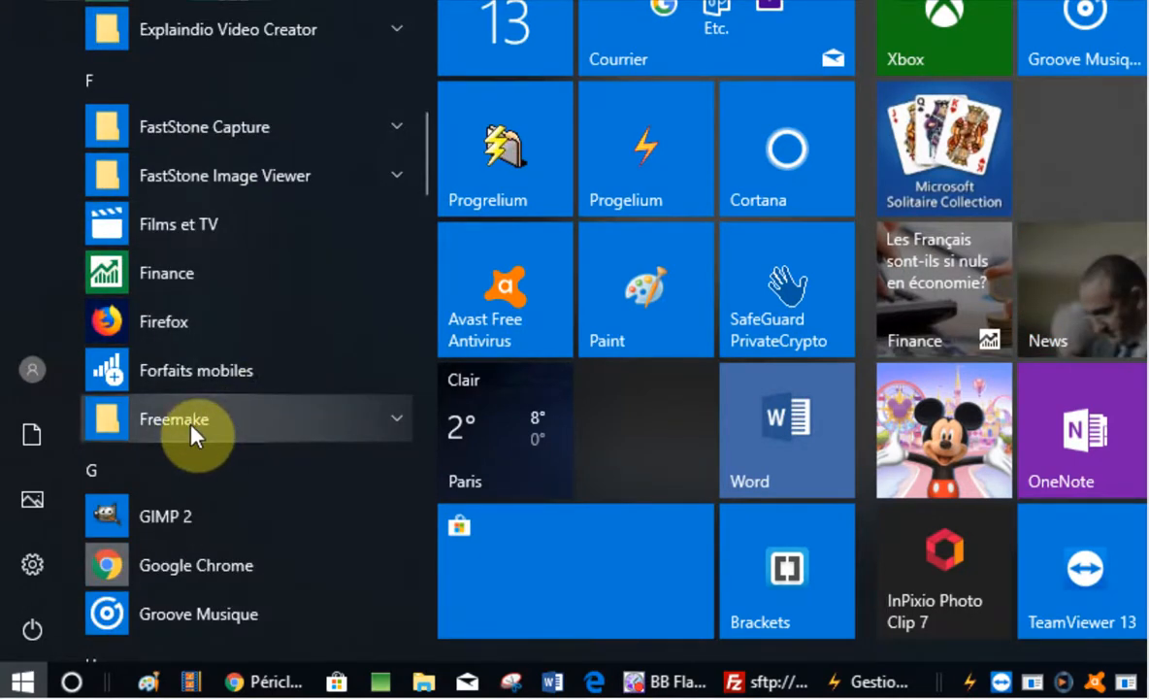
left_click(384, 418)
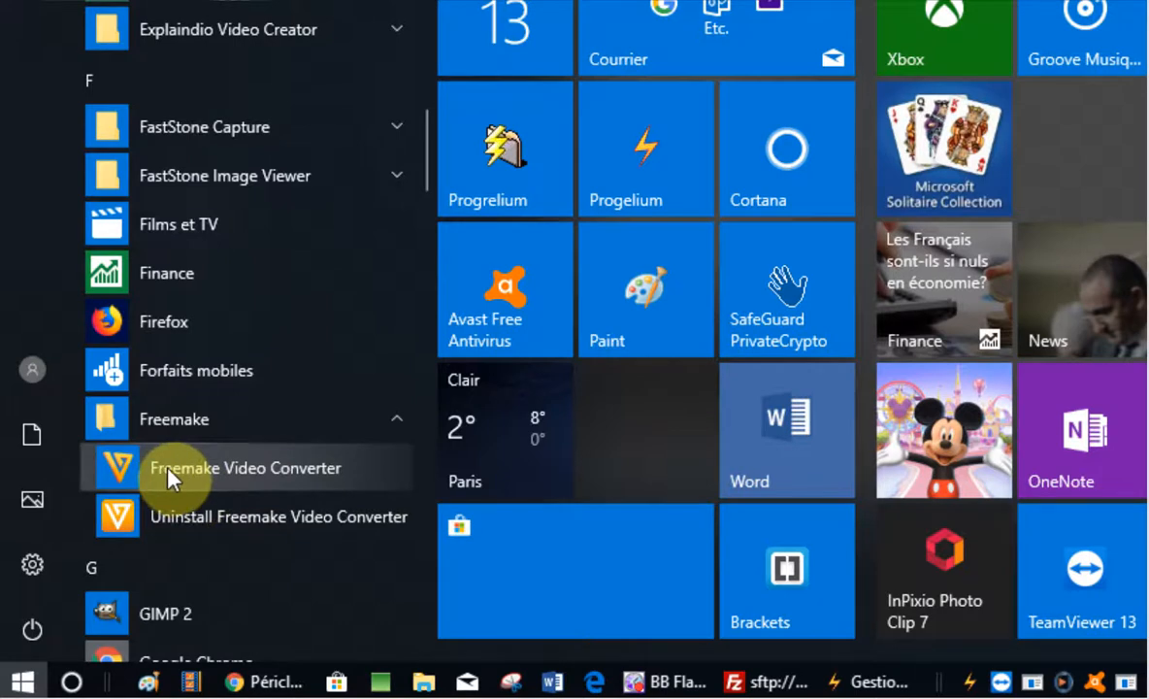
right_click(365, 469)
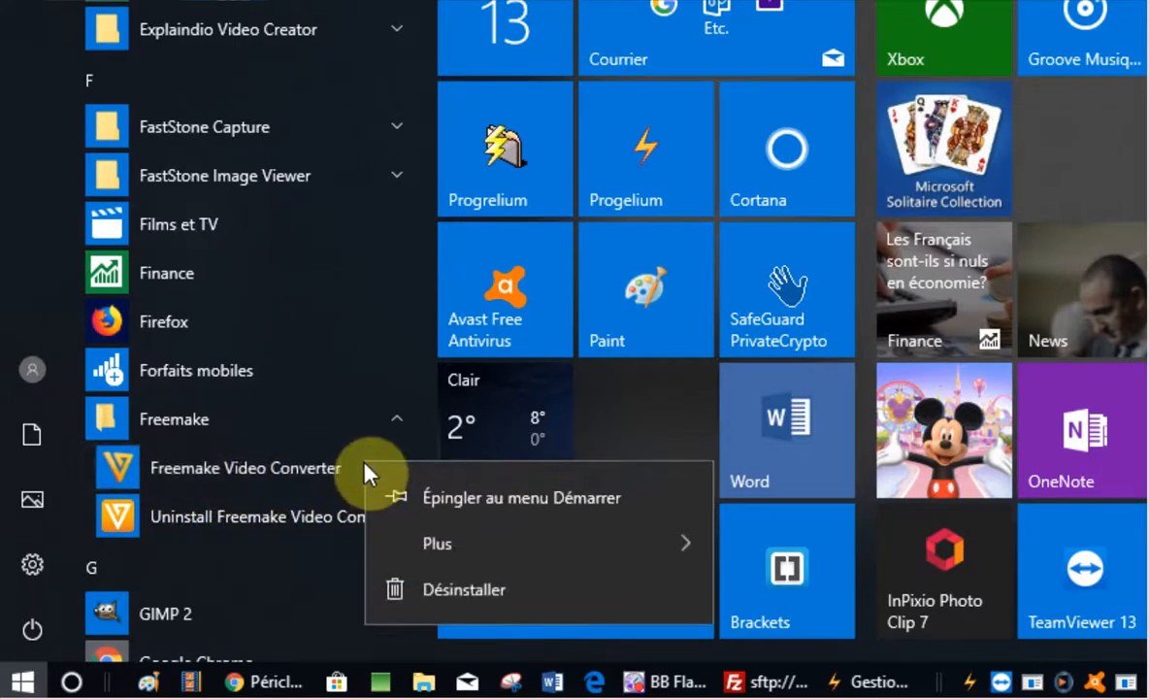
left_click(453, 546)
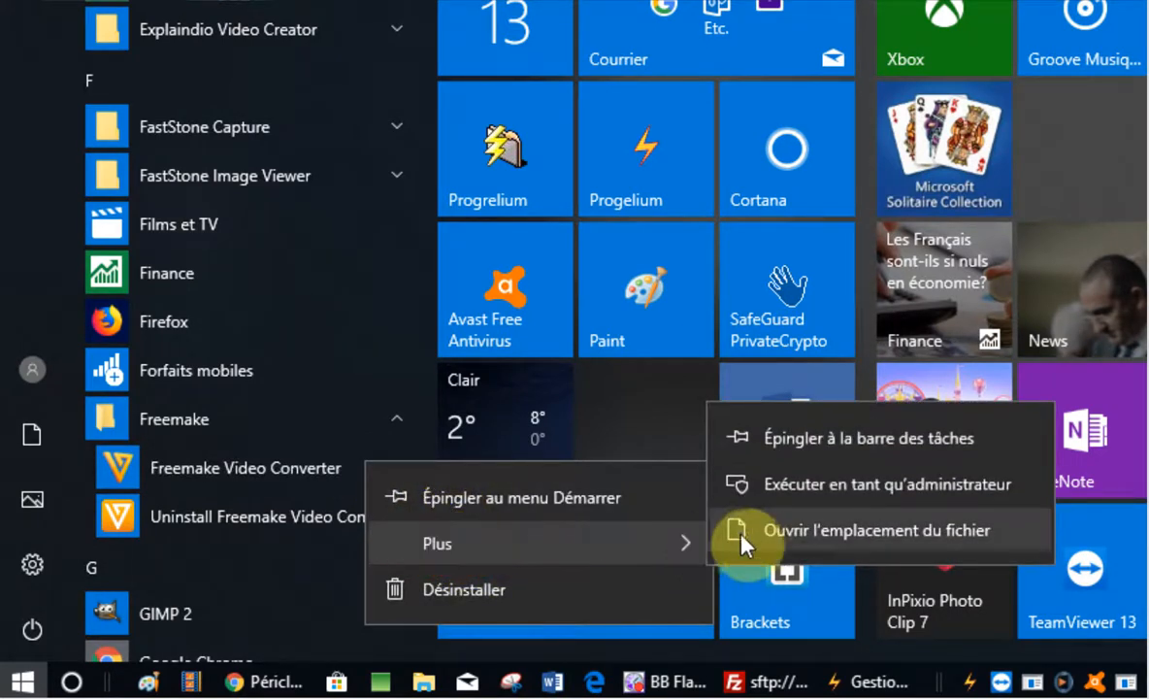
left_click(982, 536)
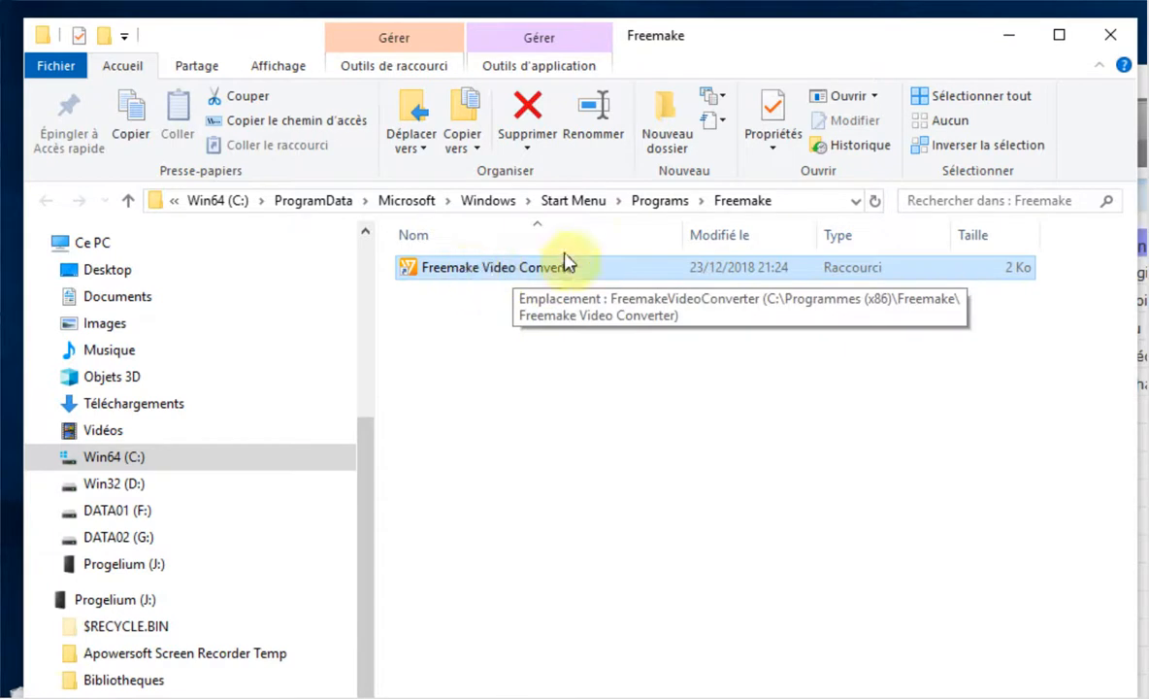
Copy the full path of the Freemake shortcut folder in File Explorer and close that window
left_click(798, 202)
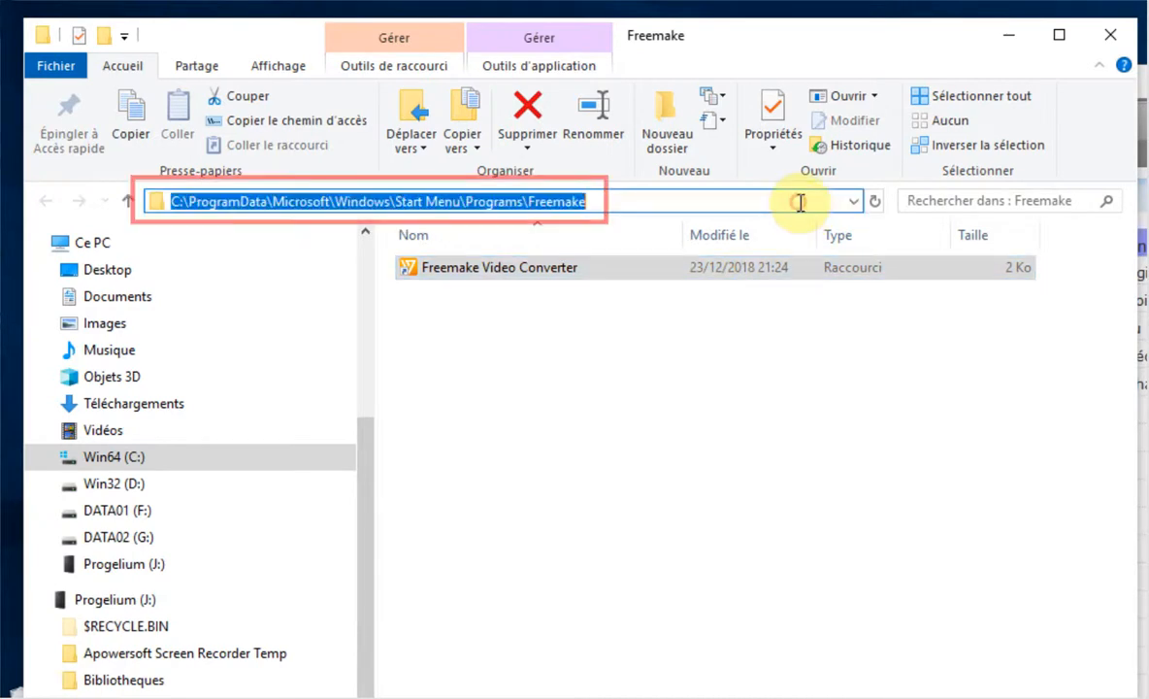
left_click(626, 202)
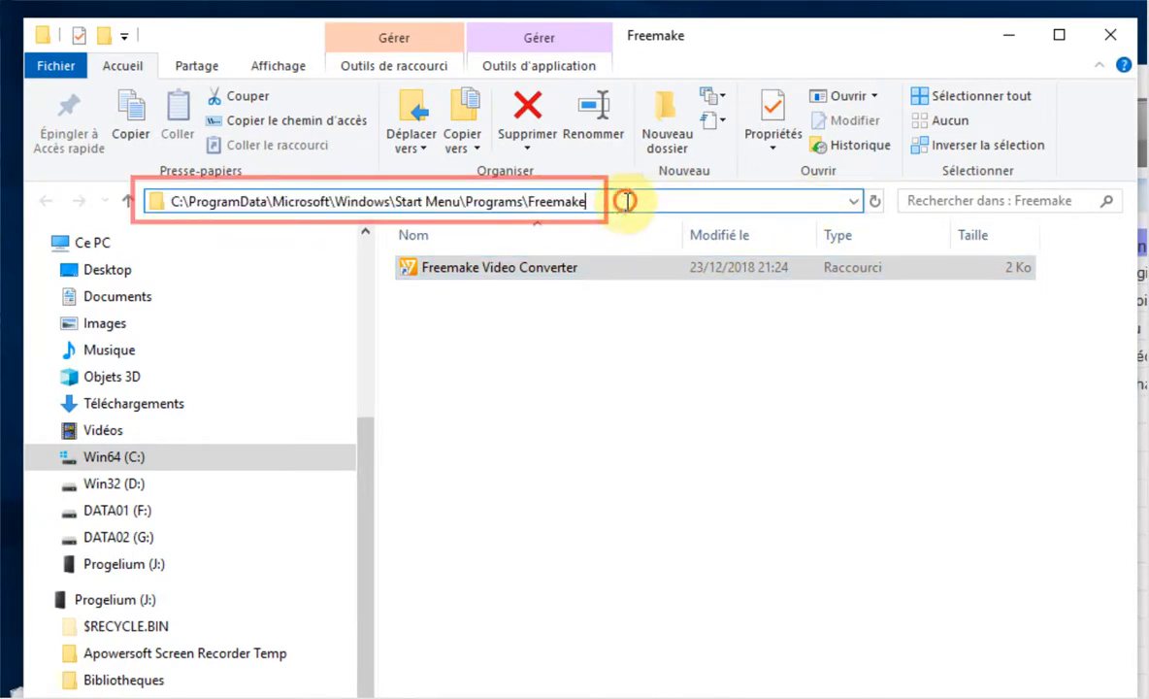
left_click_drag(627, 201, 177, 201)
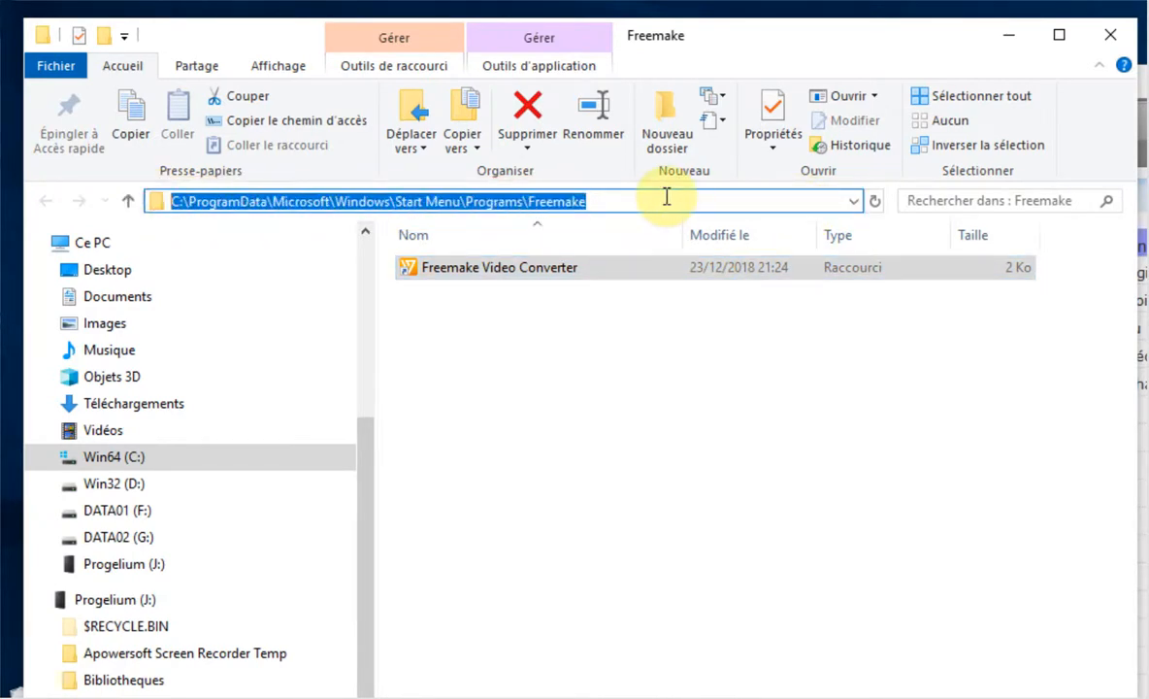
left_click_drag(664, 198, 136, 189)
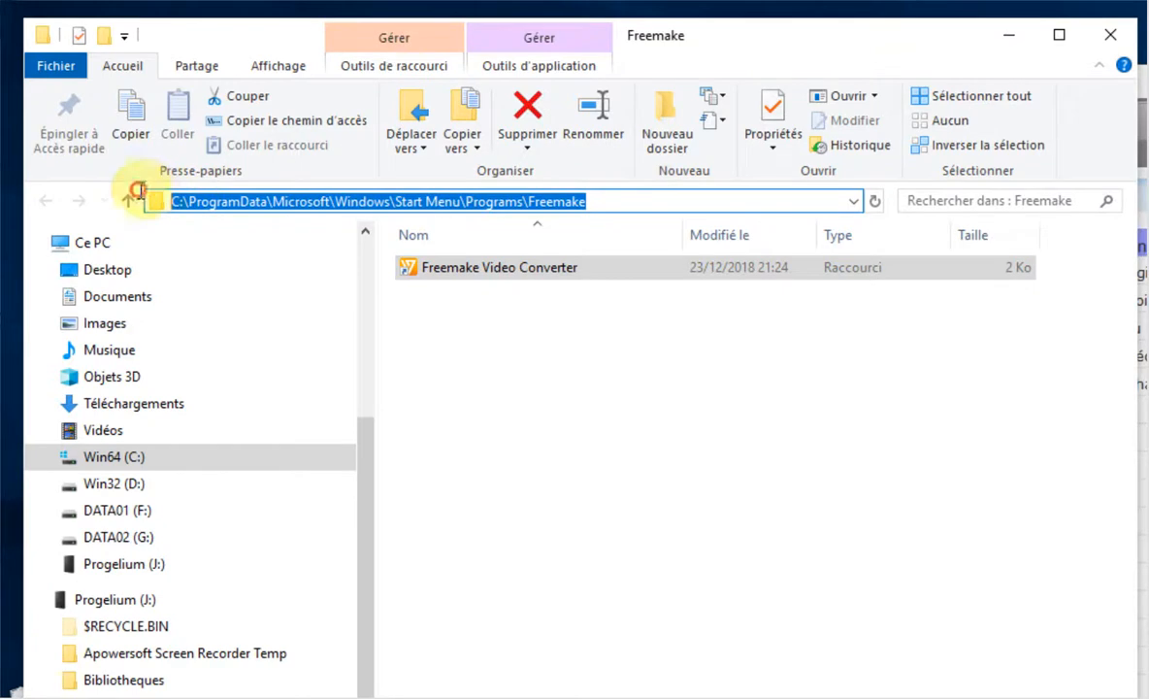
right_click(238, 207)
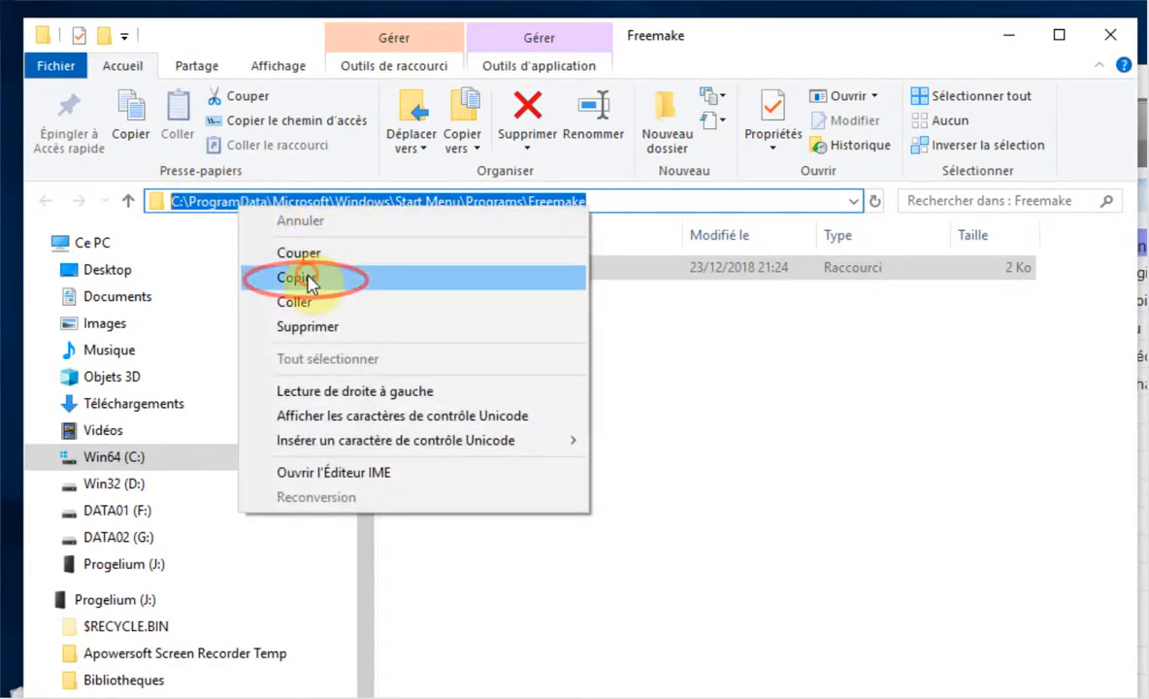
left_click(308, 279)
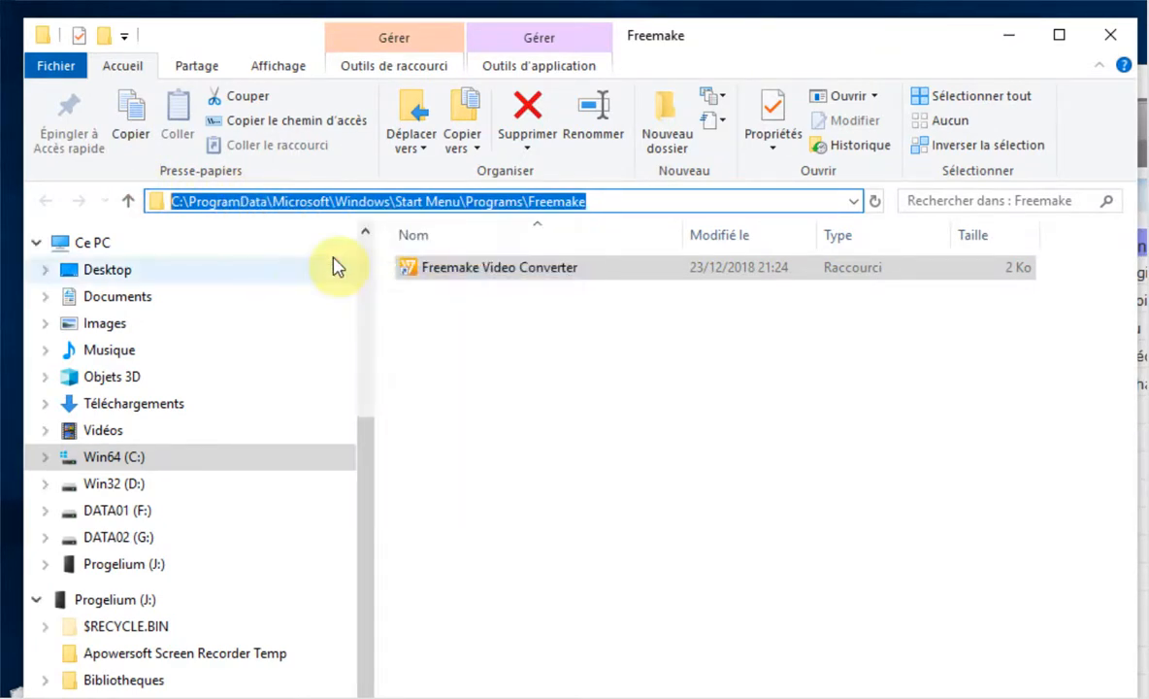
left_click(1112, 41)
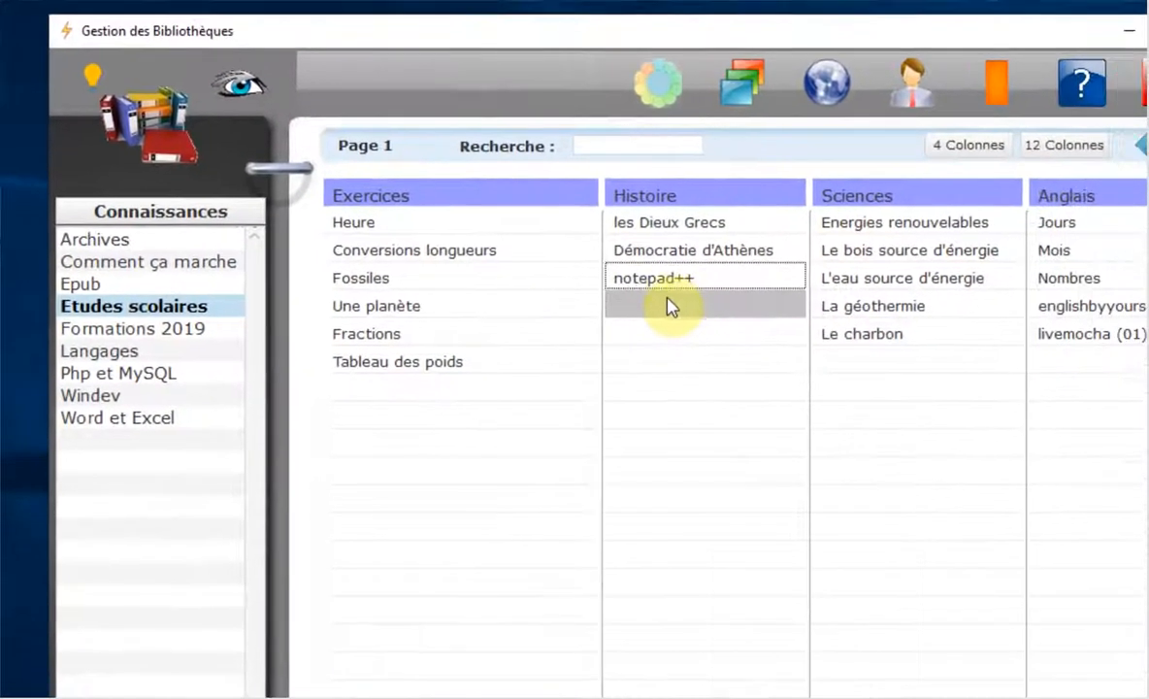
File the Freemake Video Converter shortcut as a document in the fourth Histoire cell, reaching its folder with the copied path C:\ProgramData\Microsoft\Windows\Start Menu\Programs\Freemake
right_click(659, 301)
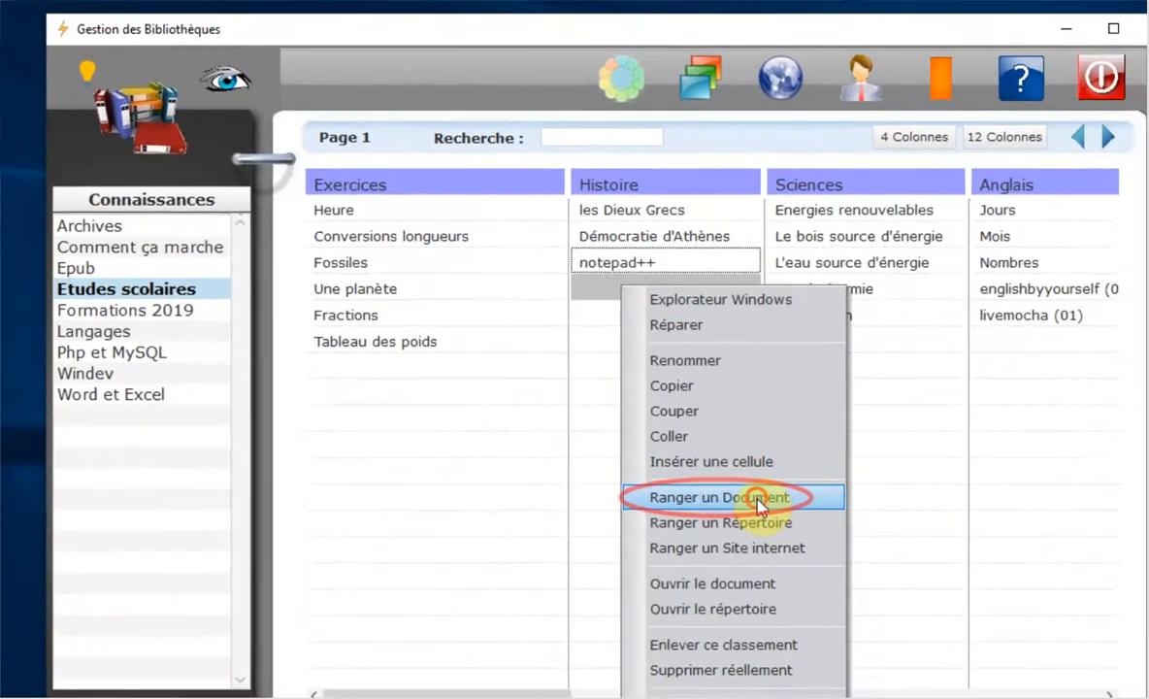
left_click(809, 534)
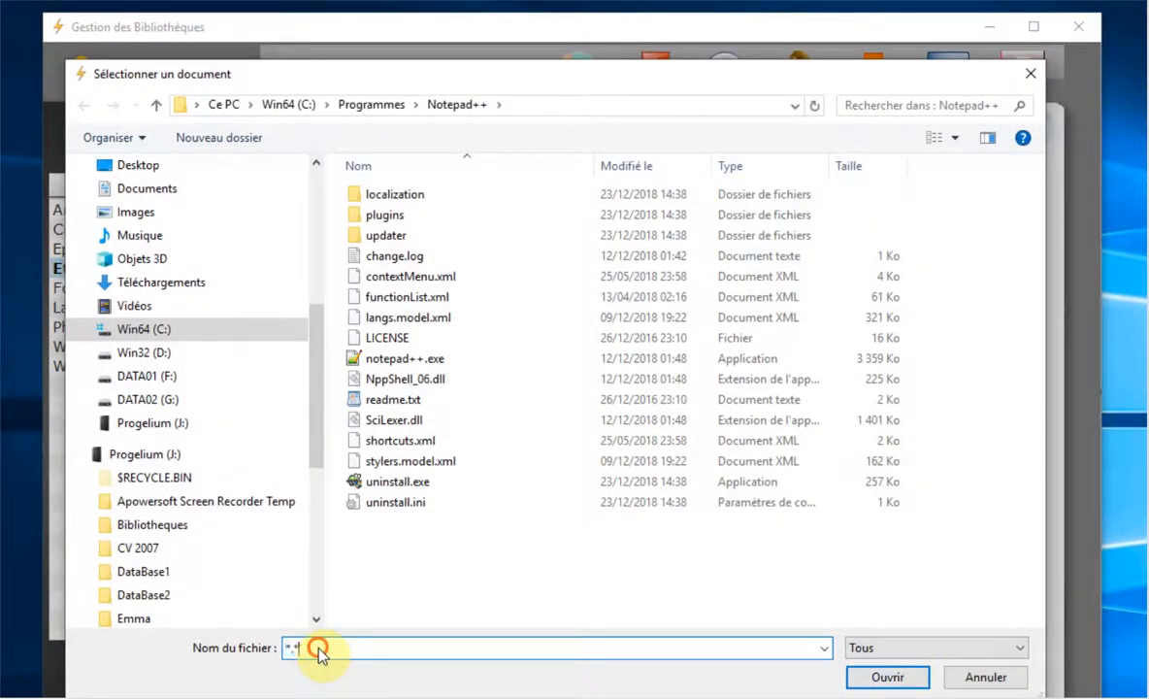
double_click(318, 649)
left_click(261, 649)
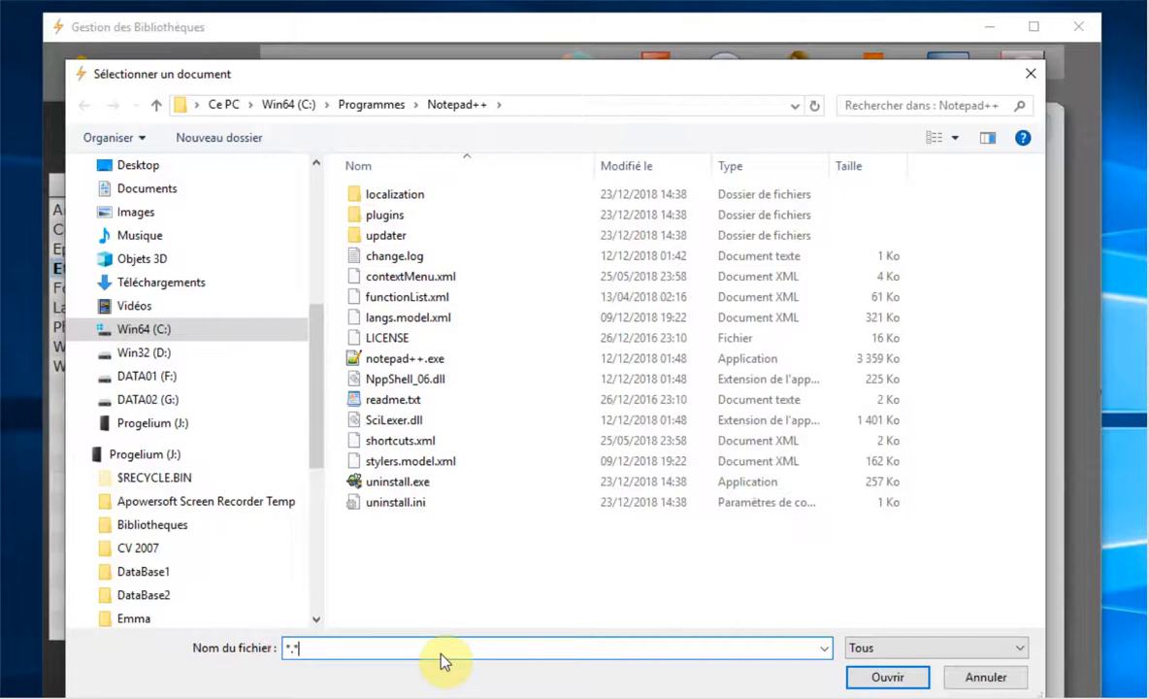
key("ctrl+v")
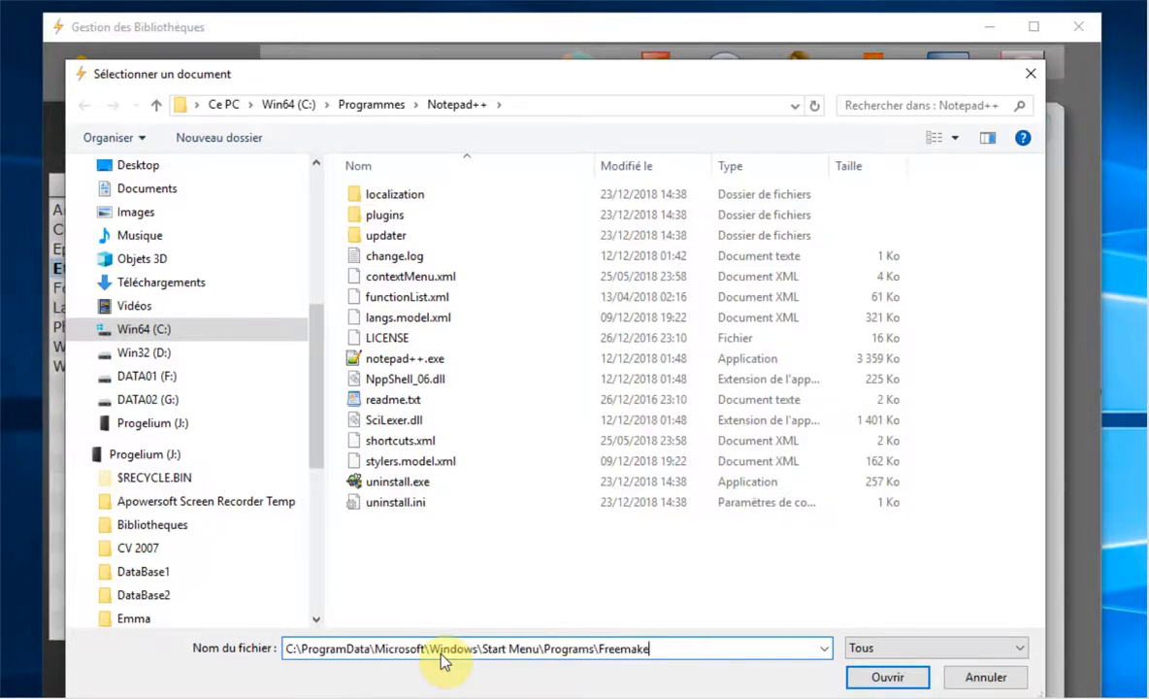
key("Return")
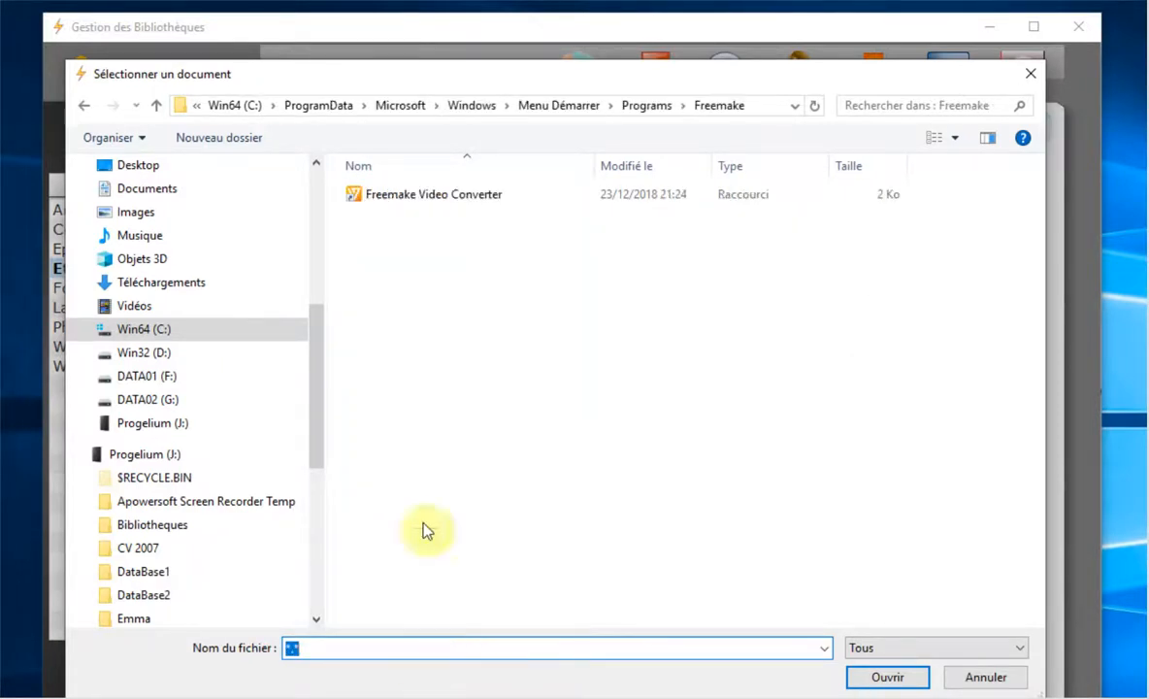
double_click(442, 199)
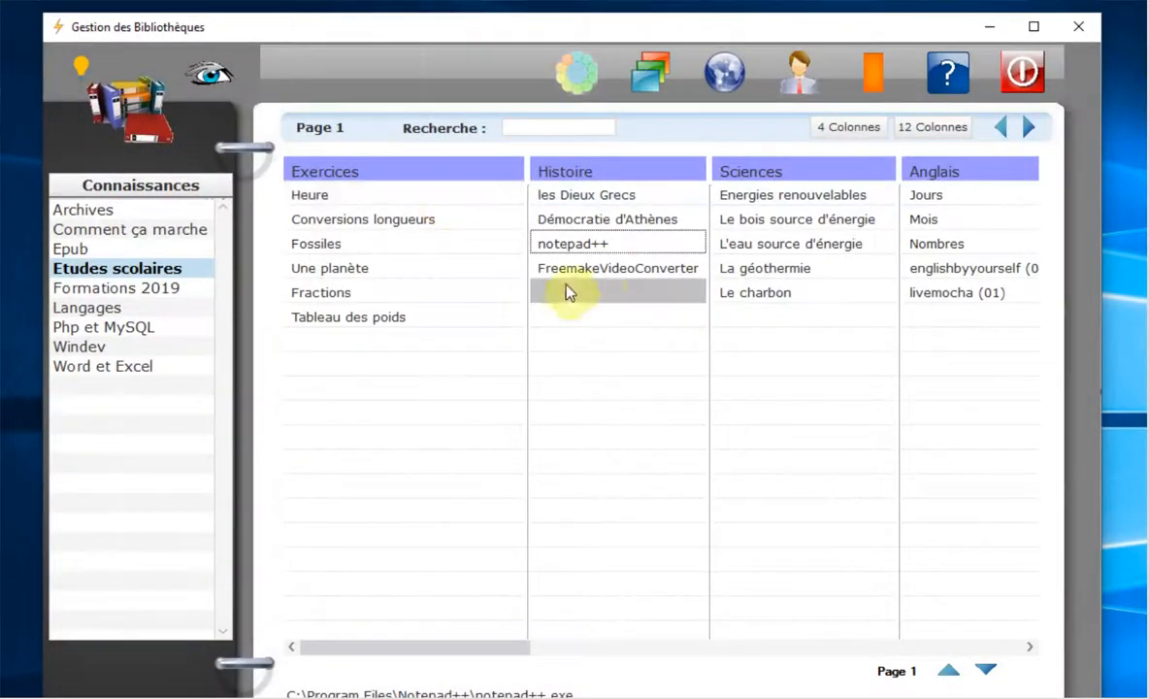
Launch Freemake Video Converter from its Histoire cell, dismiss the update notice and close the program
left_click(592, 269)
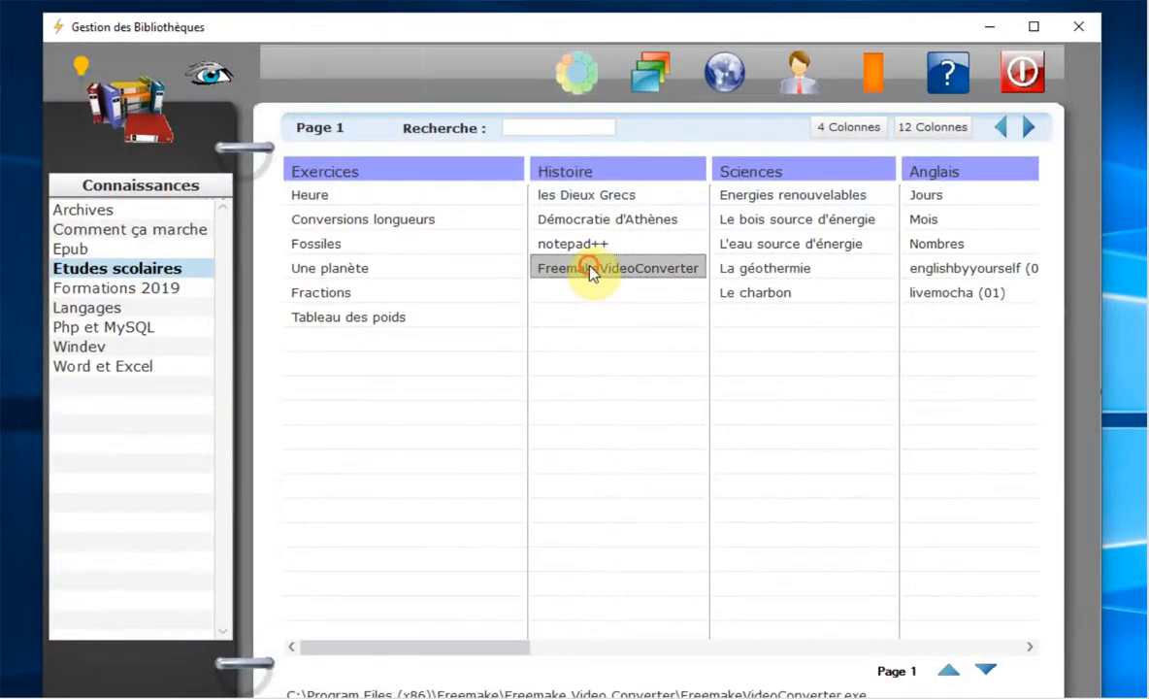
double_click(643, 275)
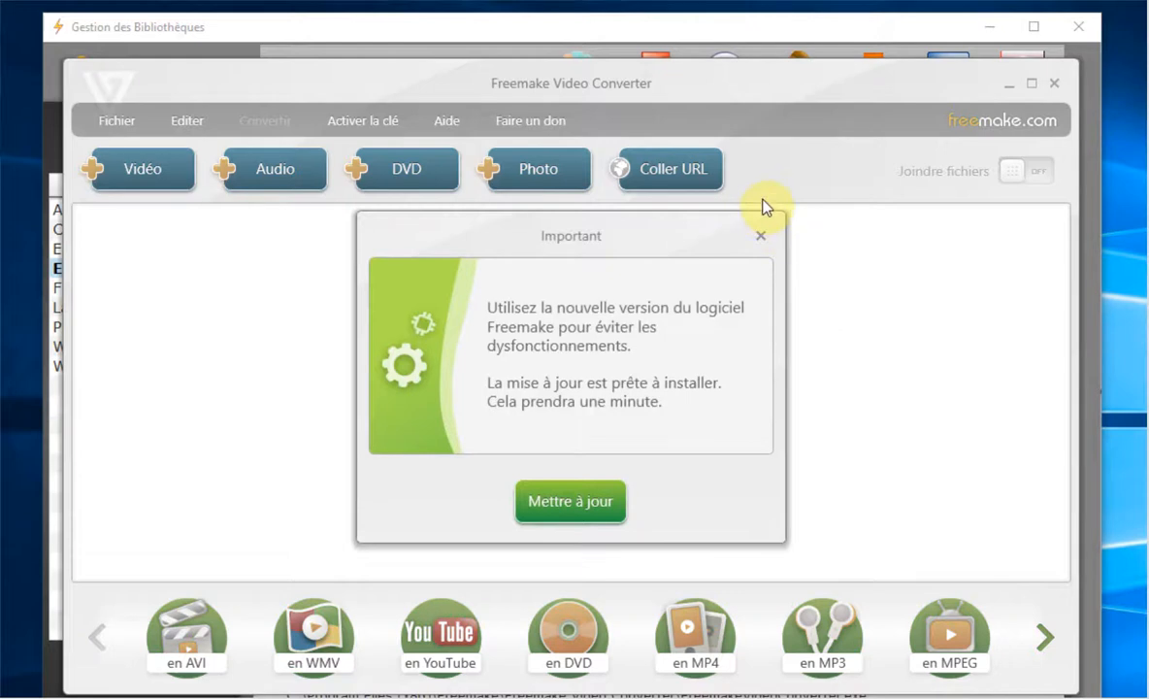
left_click(761, 236)
left_click(1055, 82)
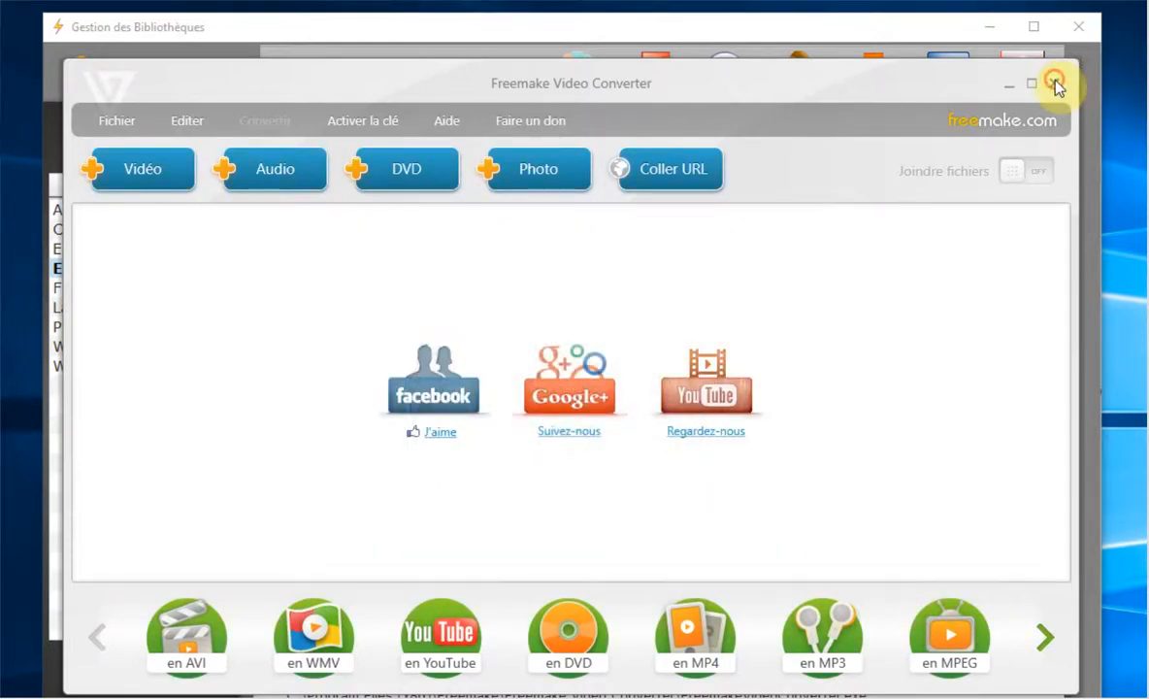
left_click(865, 173)
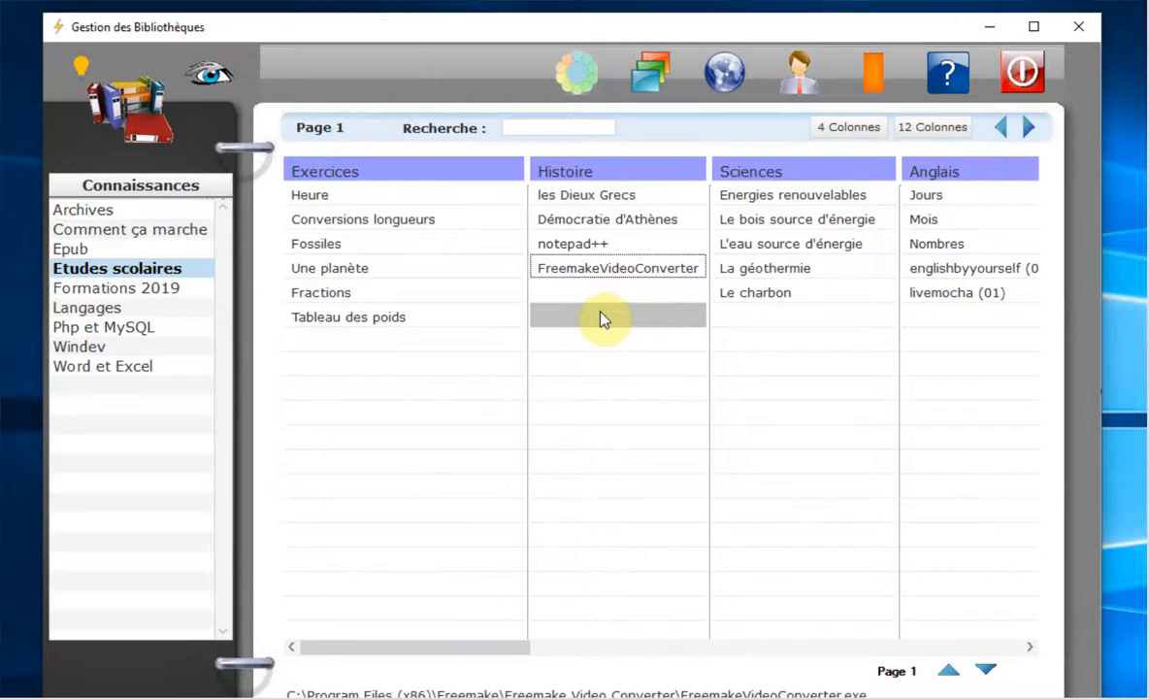
Start filing a directory in the empty fifth Histoire cell, then move and enlarge the directory selection window
right_click(565, 291)
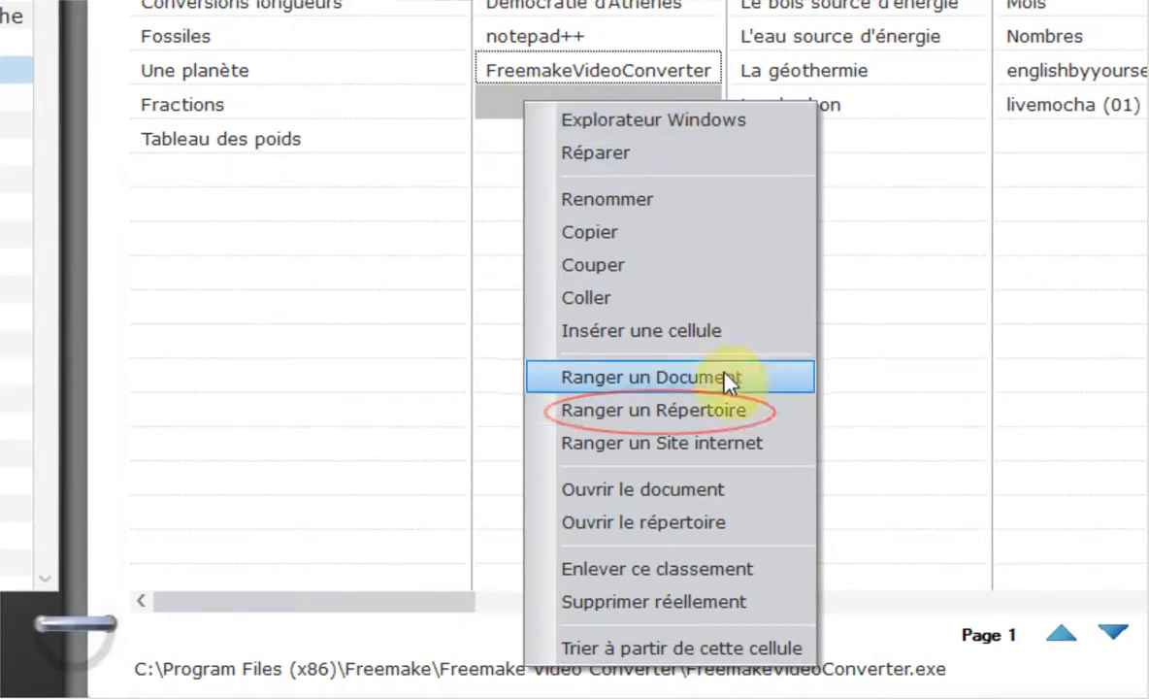
left_click(731, 419)
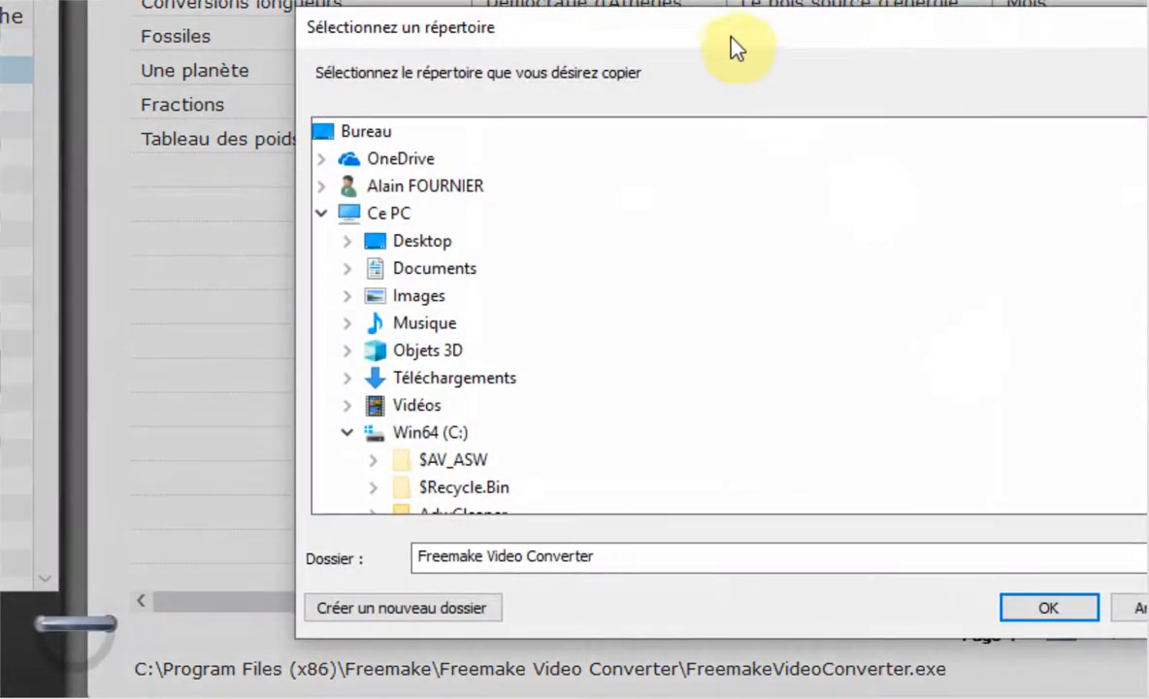
left_click_drag(724, 34, 698, 0)
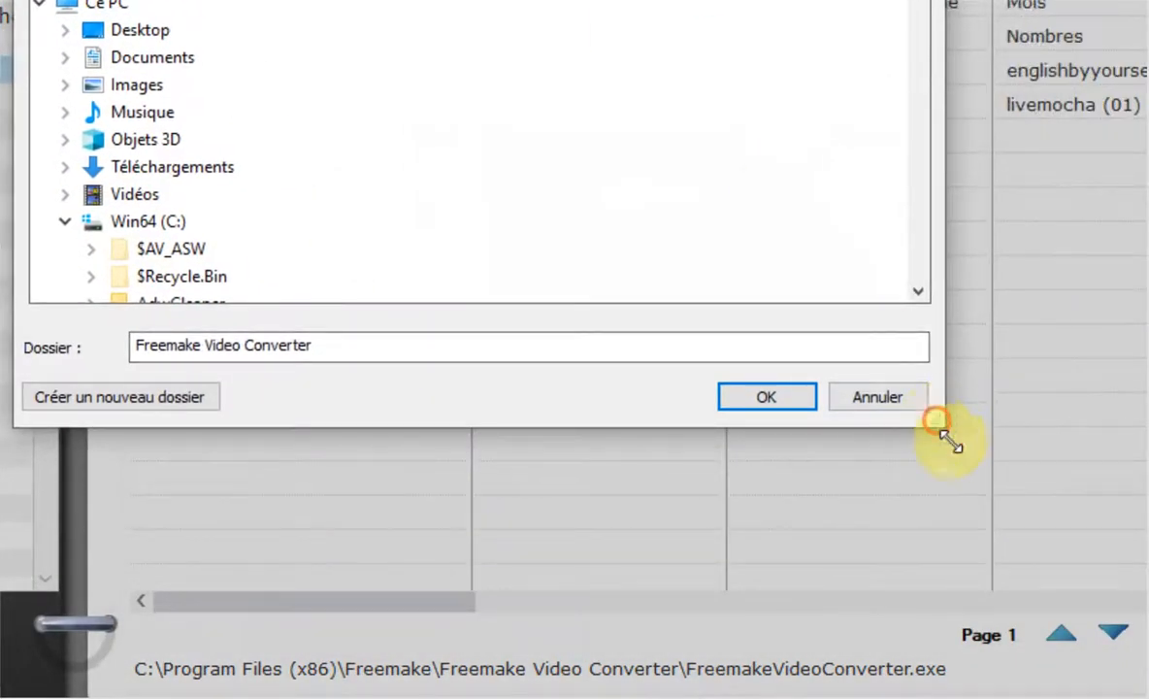
left_click_drag(947, 435, 1122, 628)
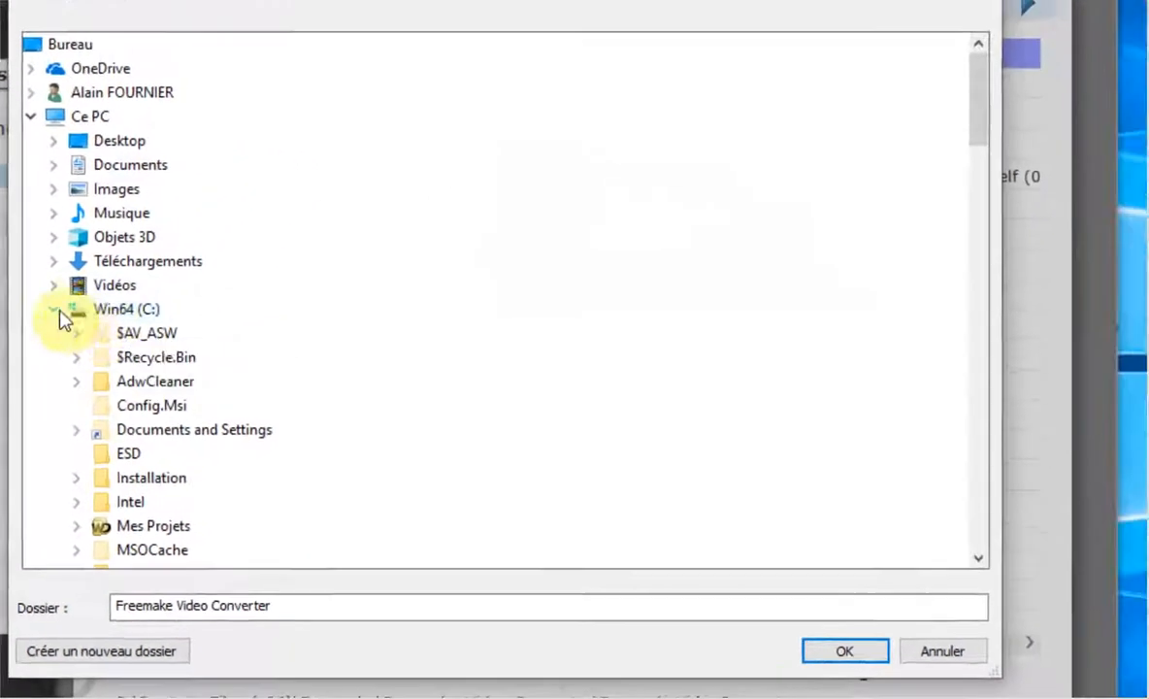
Choose the directory J:\Bibliotheques\04 - Ressources\06 - Etudes Scolaires\Histoire and file it in the cell
left_click(62, 244)
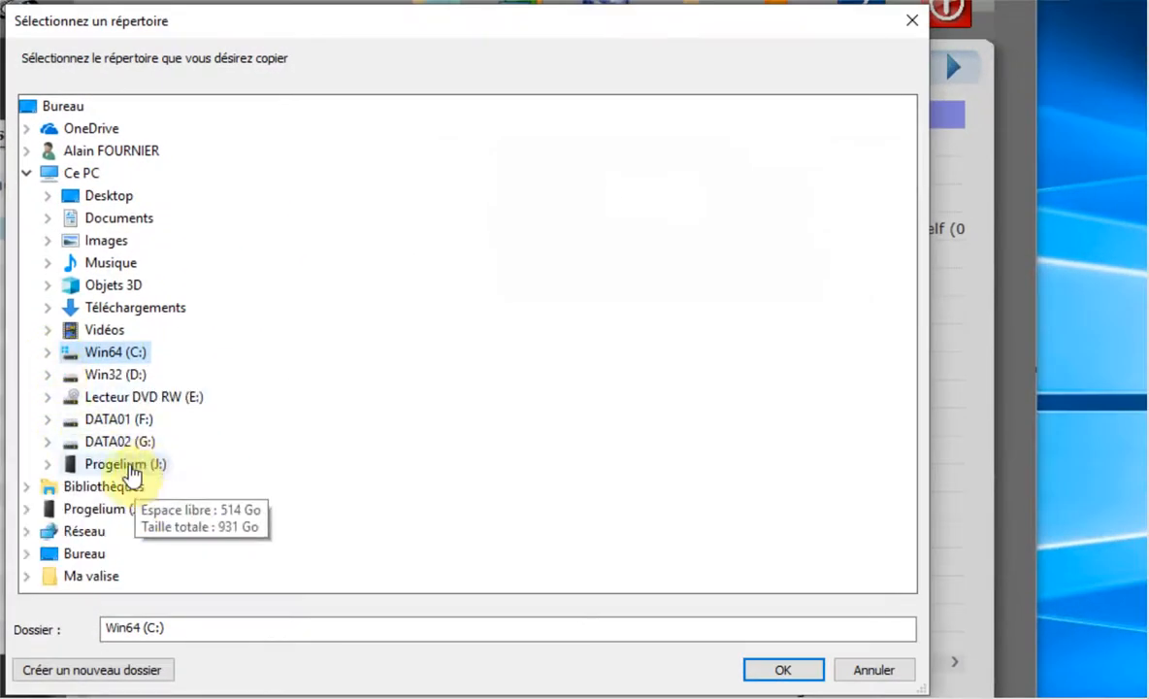
double_click(129, 466)
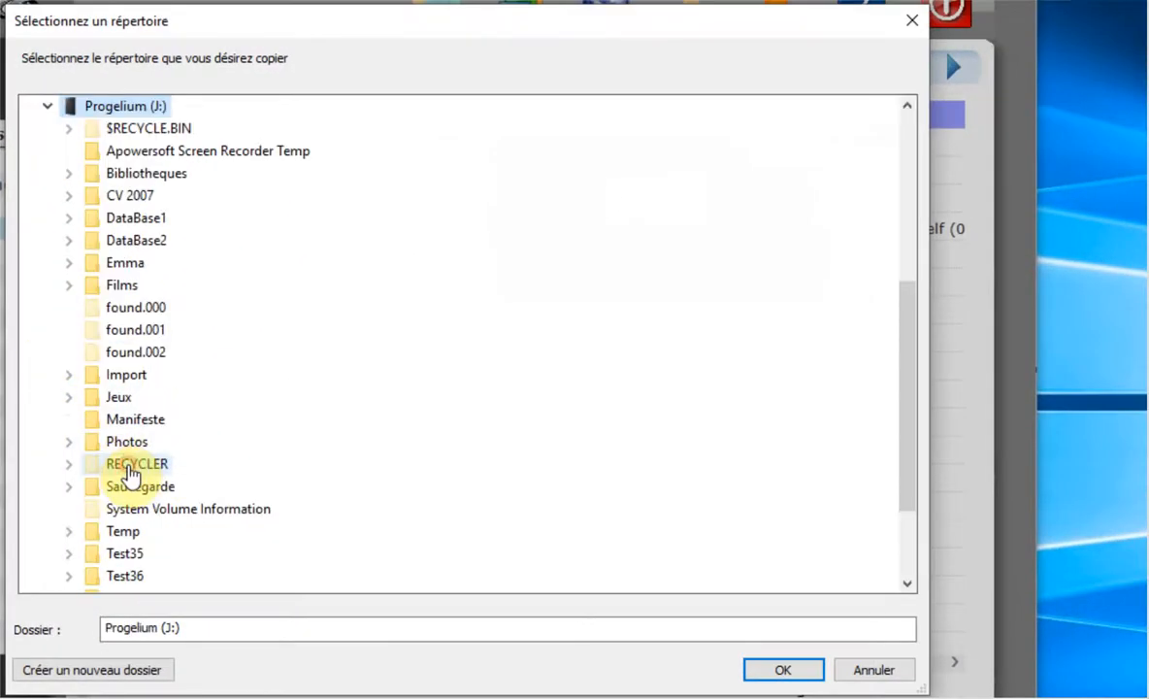
double_click(150, 174)
double_click(163, 262)
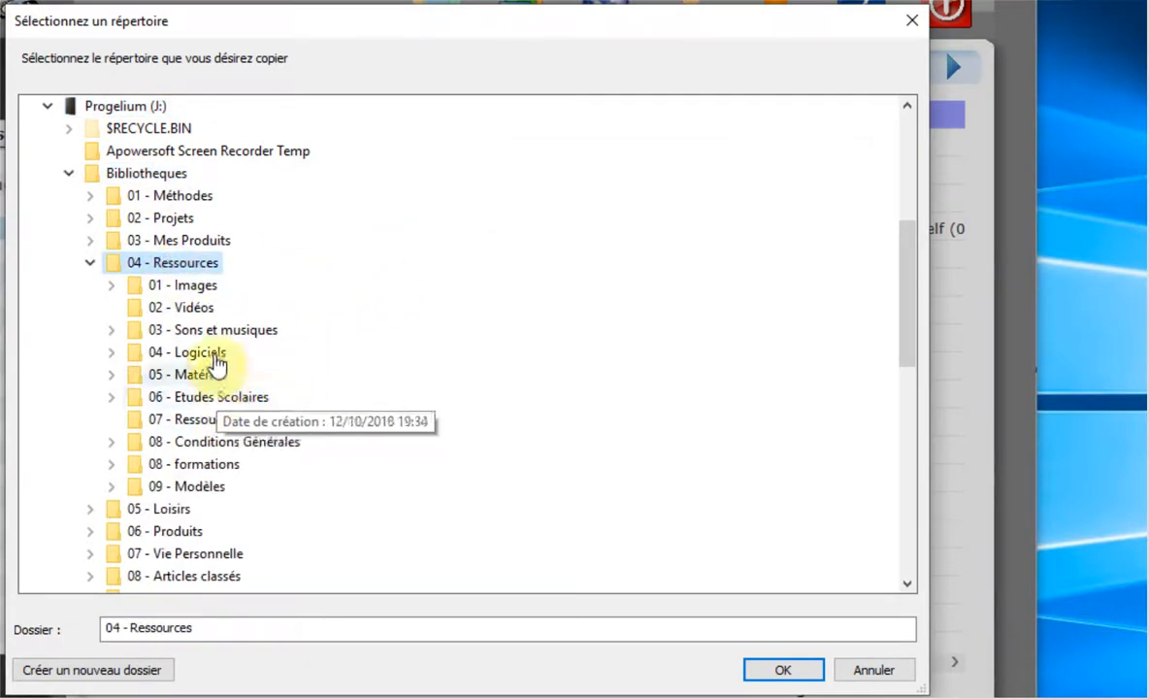
double_click(220, 399)
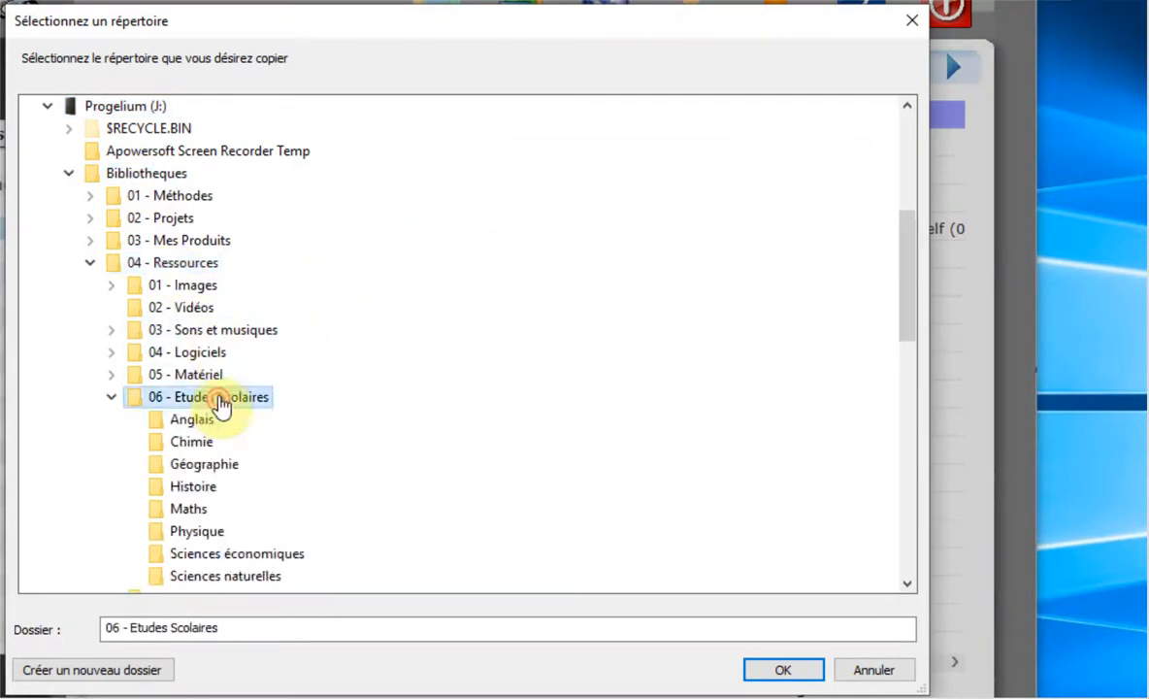
left_click(206, 490)
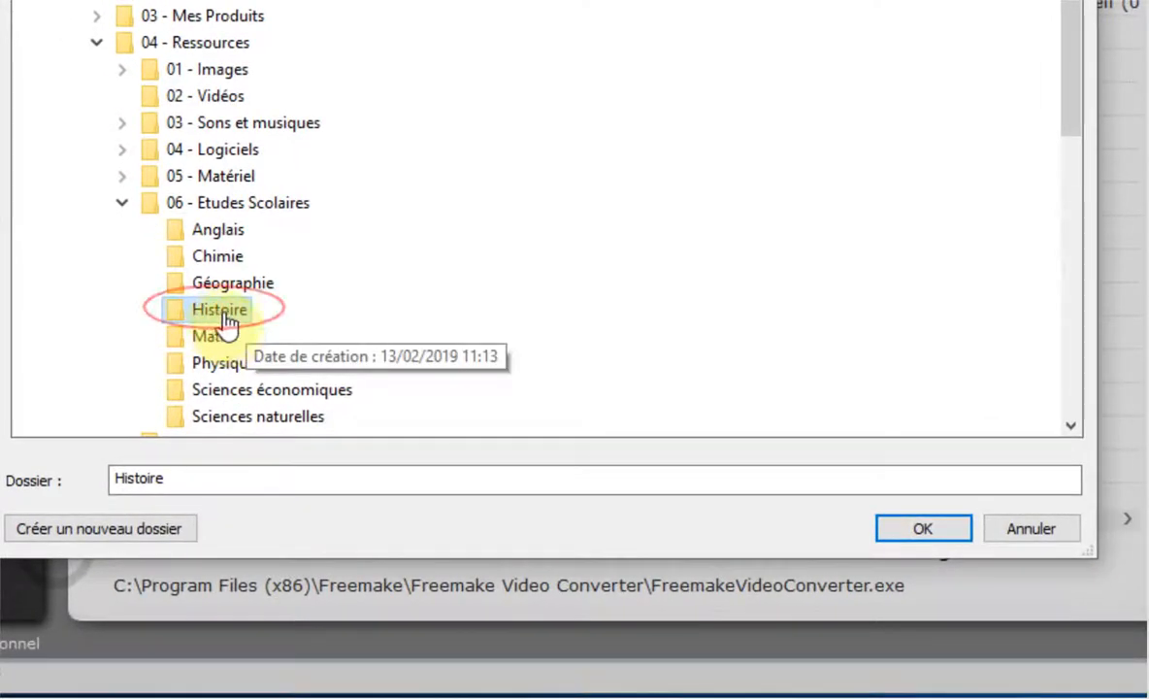
left_click(930, 532)
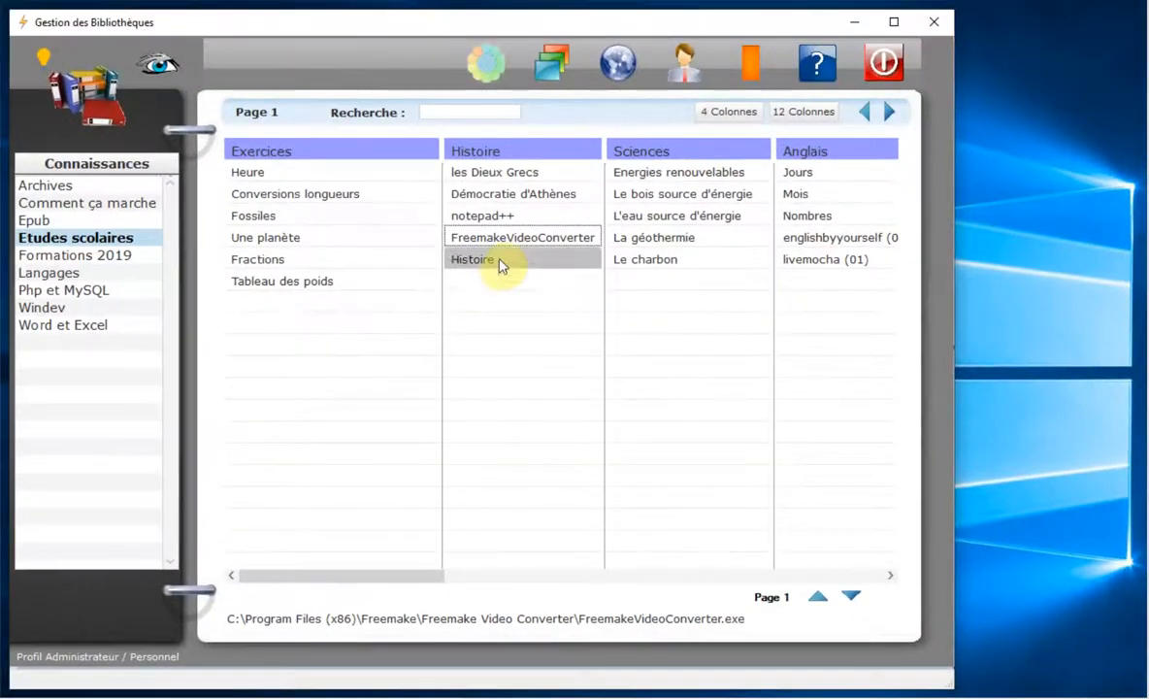
Select the filed Histoire directory cell, view its contents in Explorateur Progelium and close that window
left_click(506, 260)
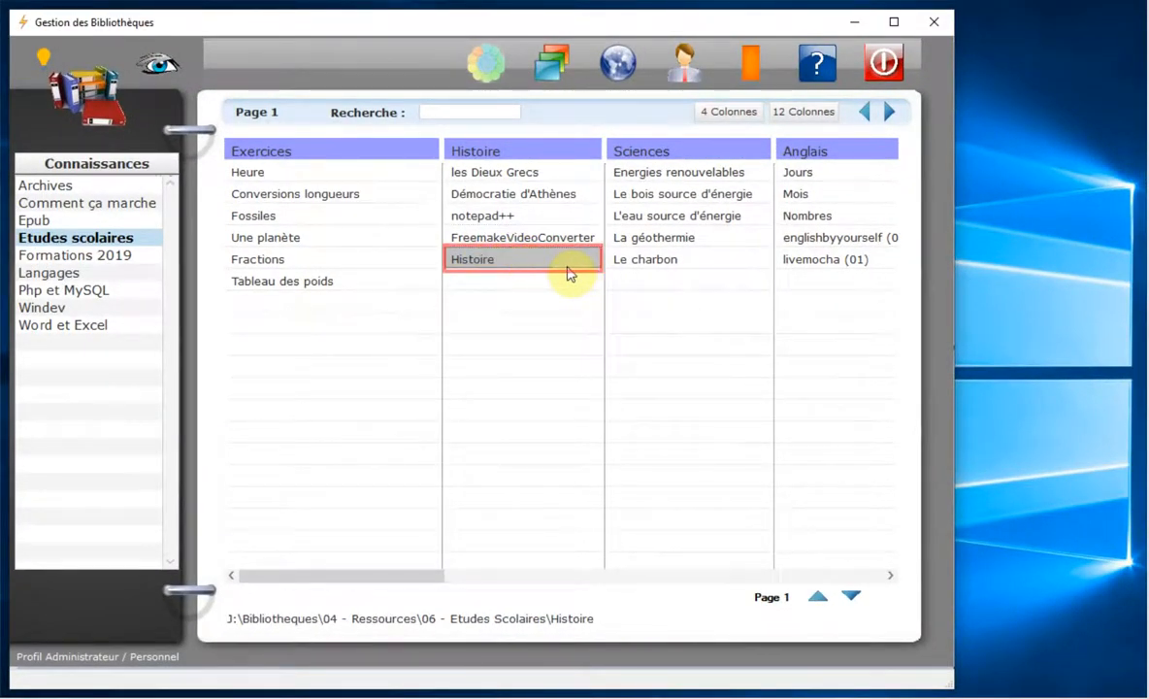
double_click(494, 262)
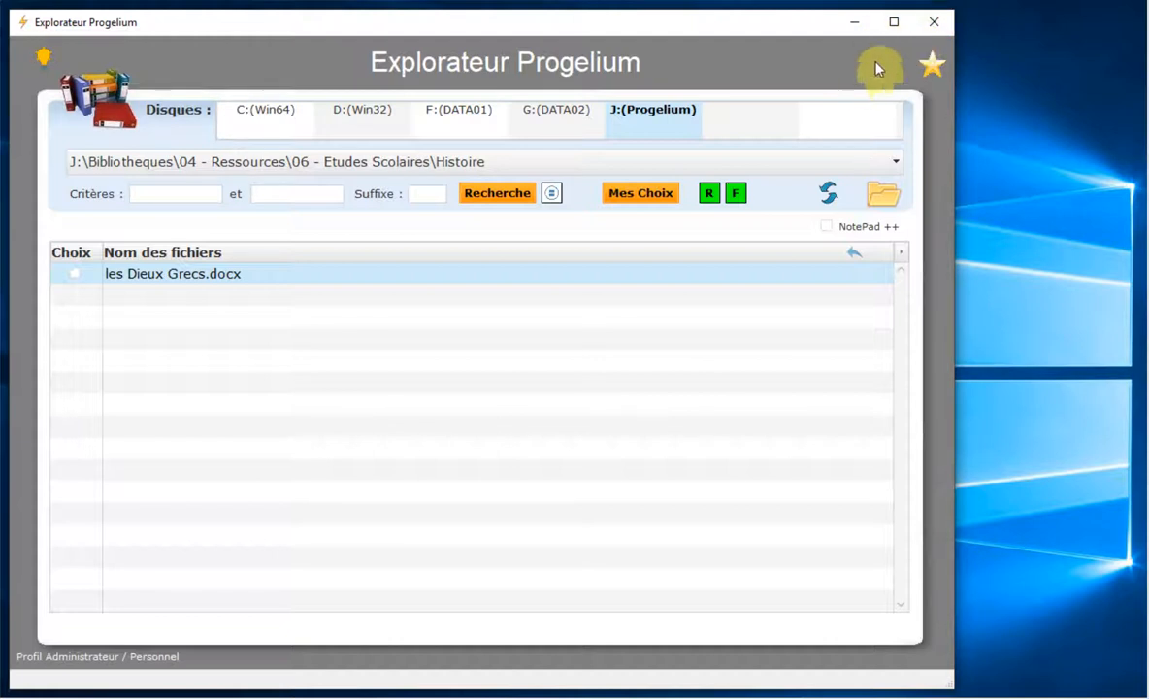
left_click(935, 23)
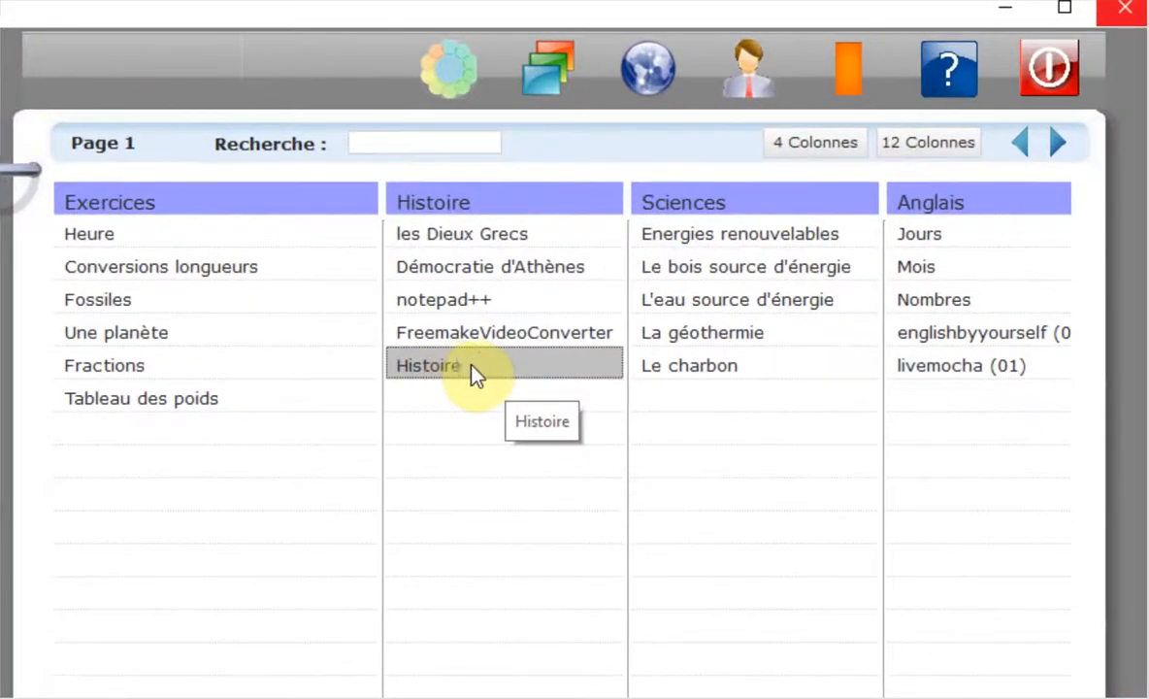
Open the filed Histoire directory in Windows Explorer, display its full path in the address bar and close the window
right_click(475, 375)
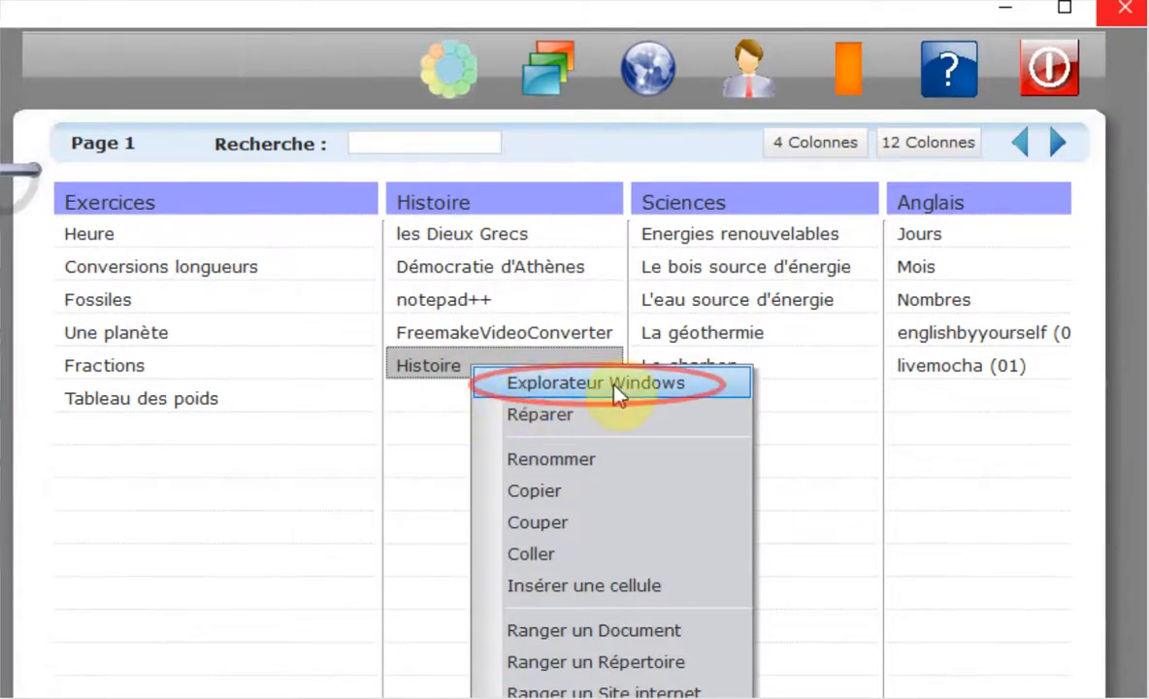
left_click(659, 384)
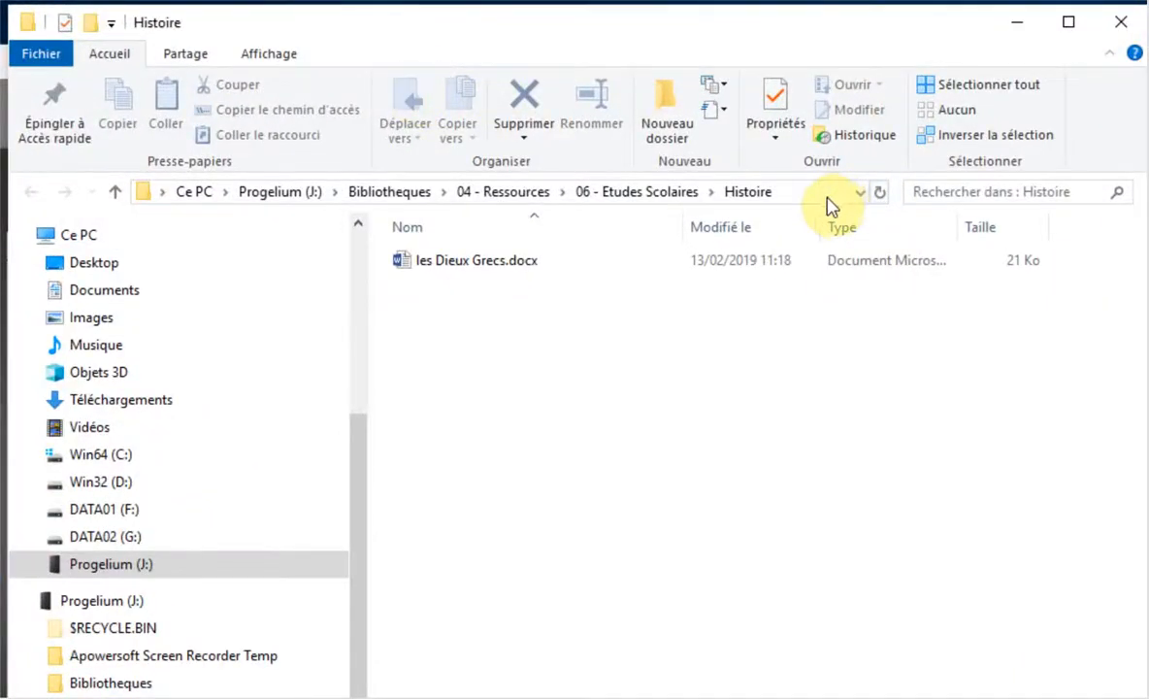
left_click(815, 194)
left_click(544, 193)
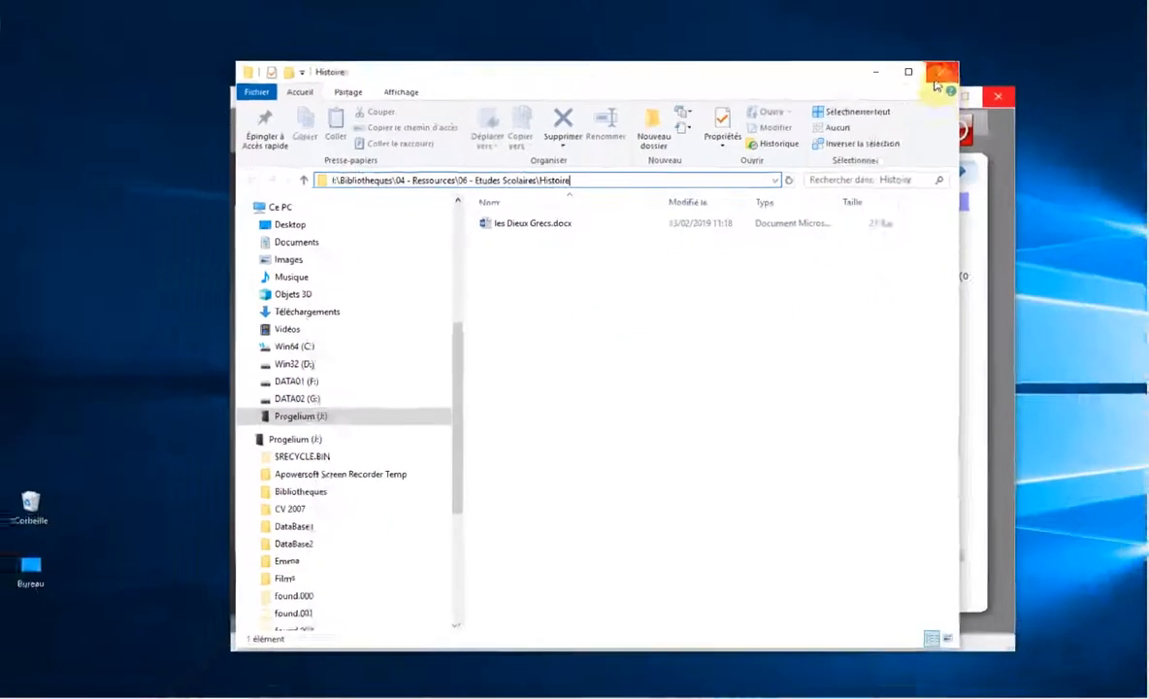
left_click(1121, 21)
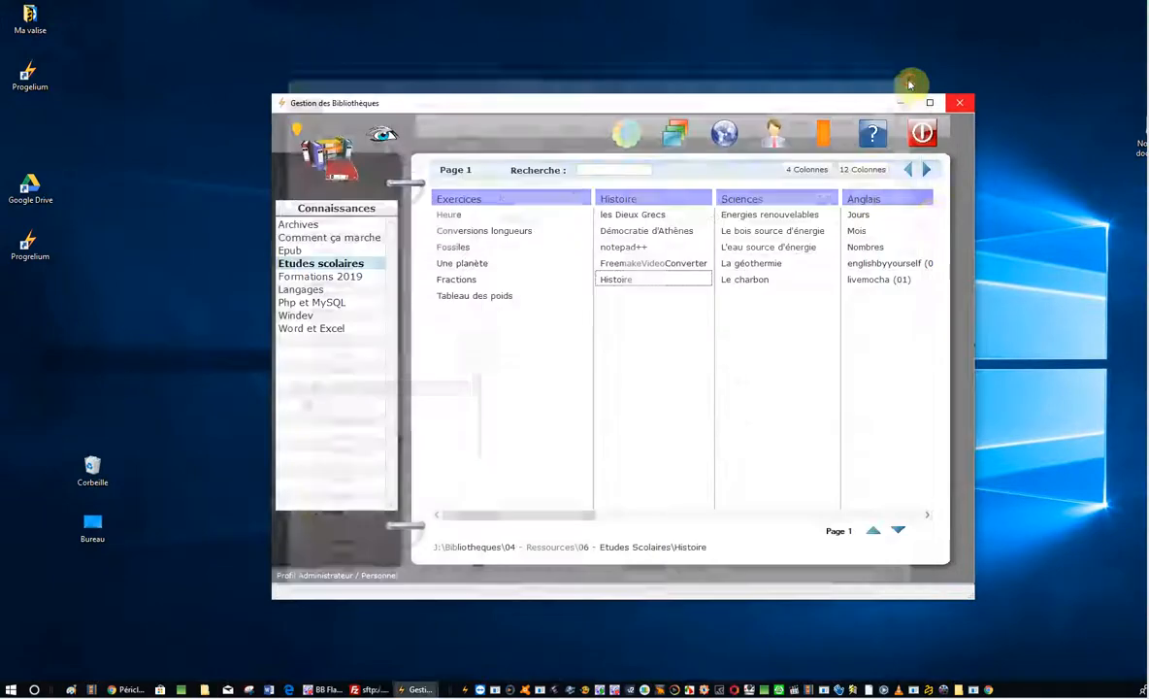